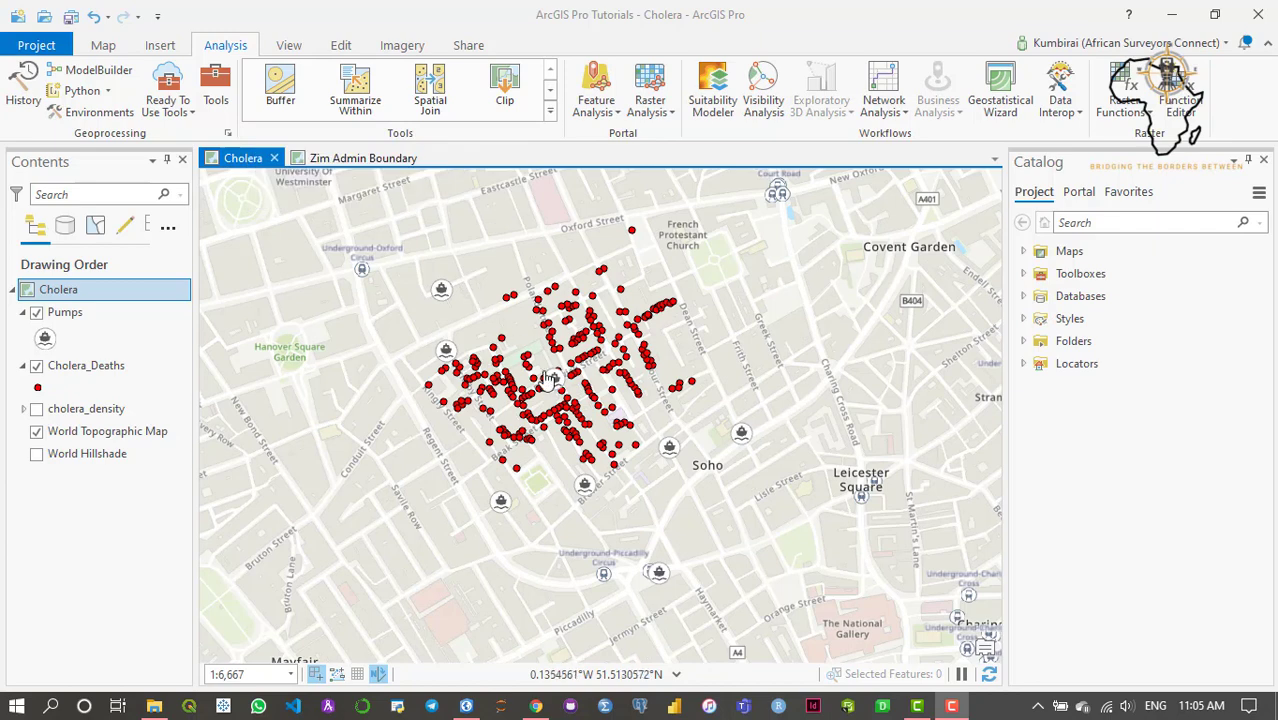
Step: Start the Buffer tool with Pumps as the input features and the dissolve type set to No Dissolve
drag(518, 323, 532, 329)
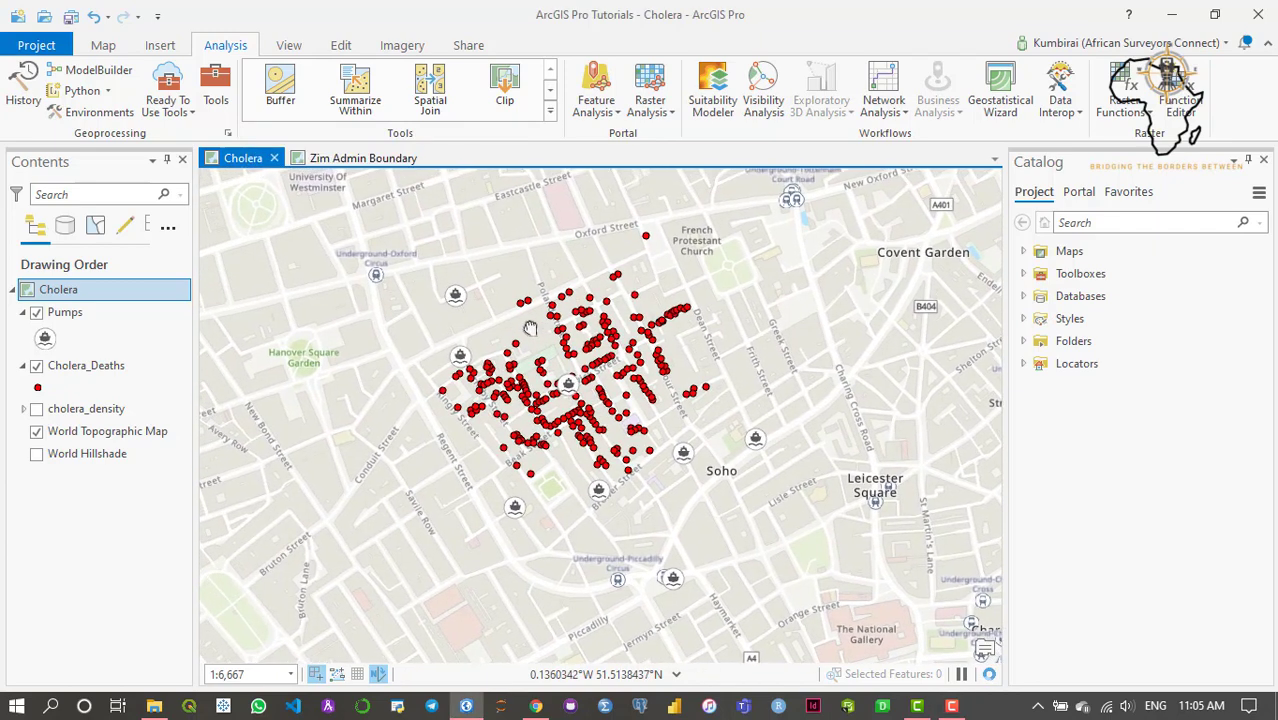
click(281, 93)
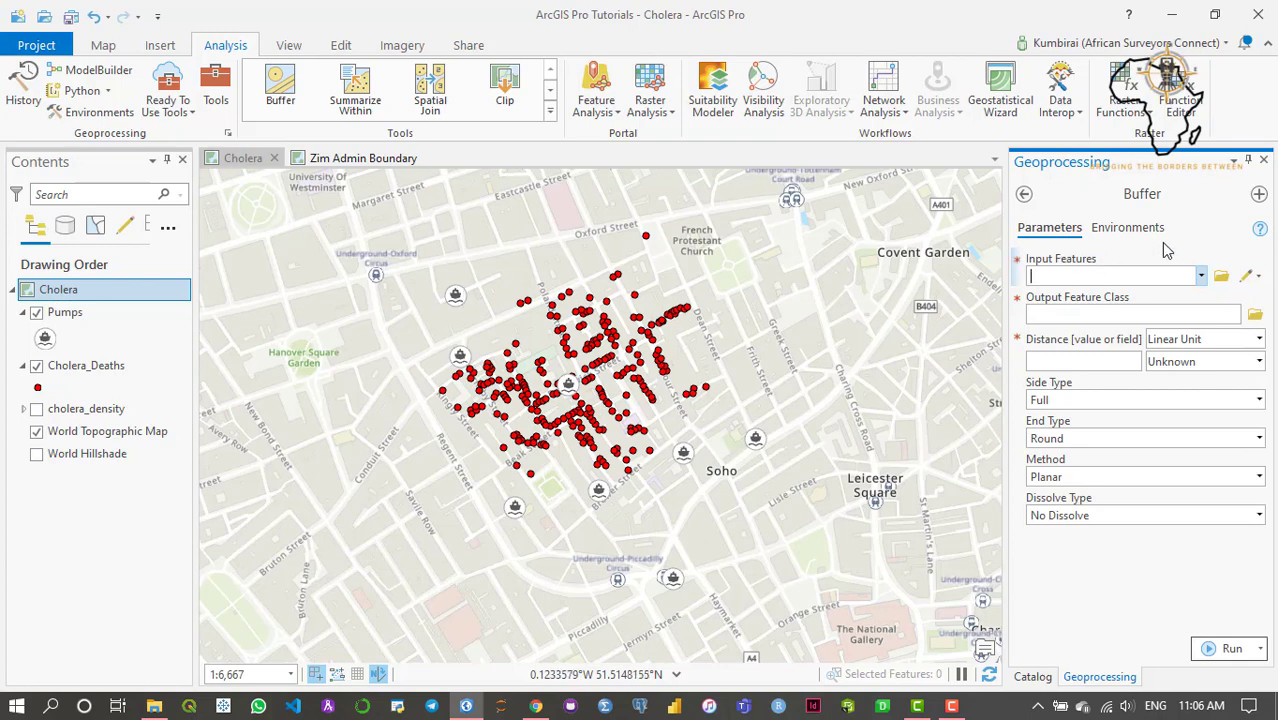
click(1204, 280)
click(1068, 296)
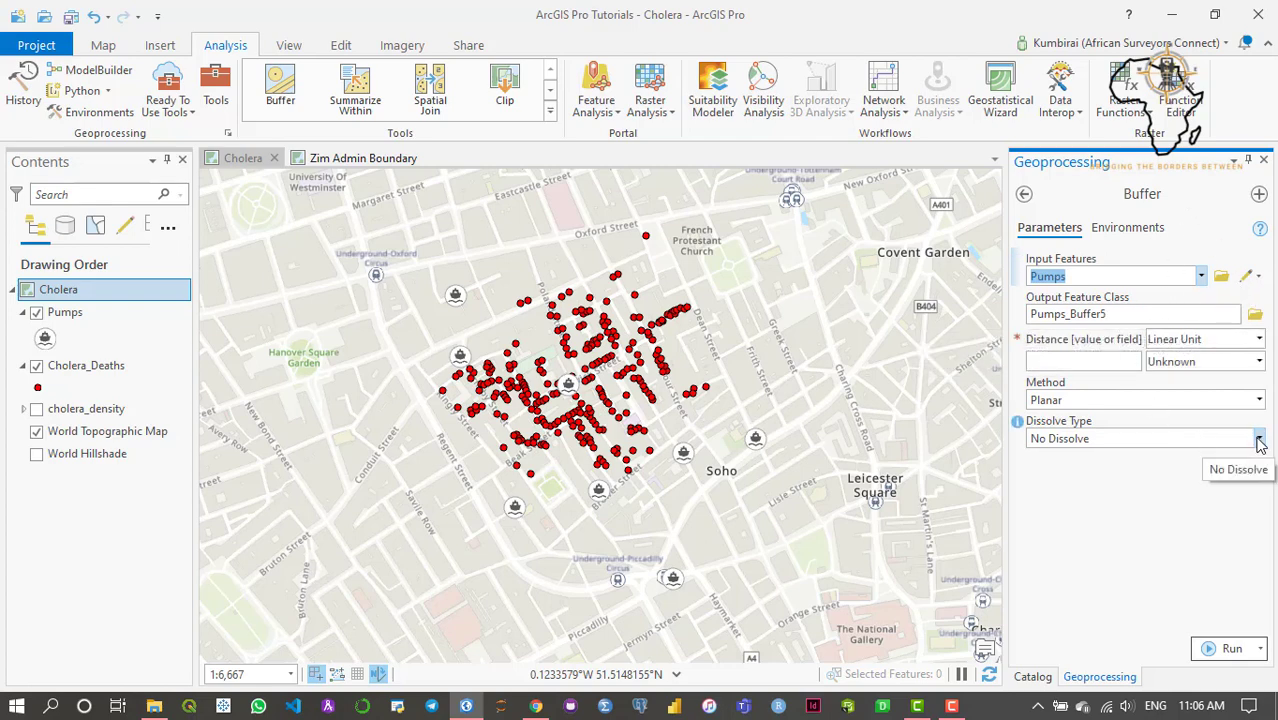
click(1259, 443)
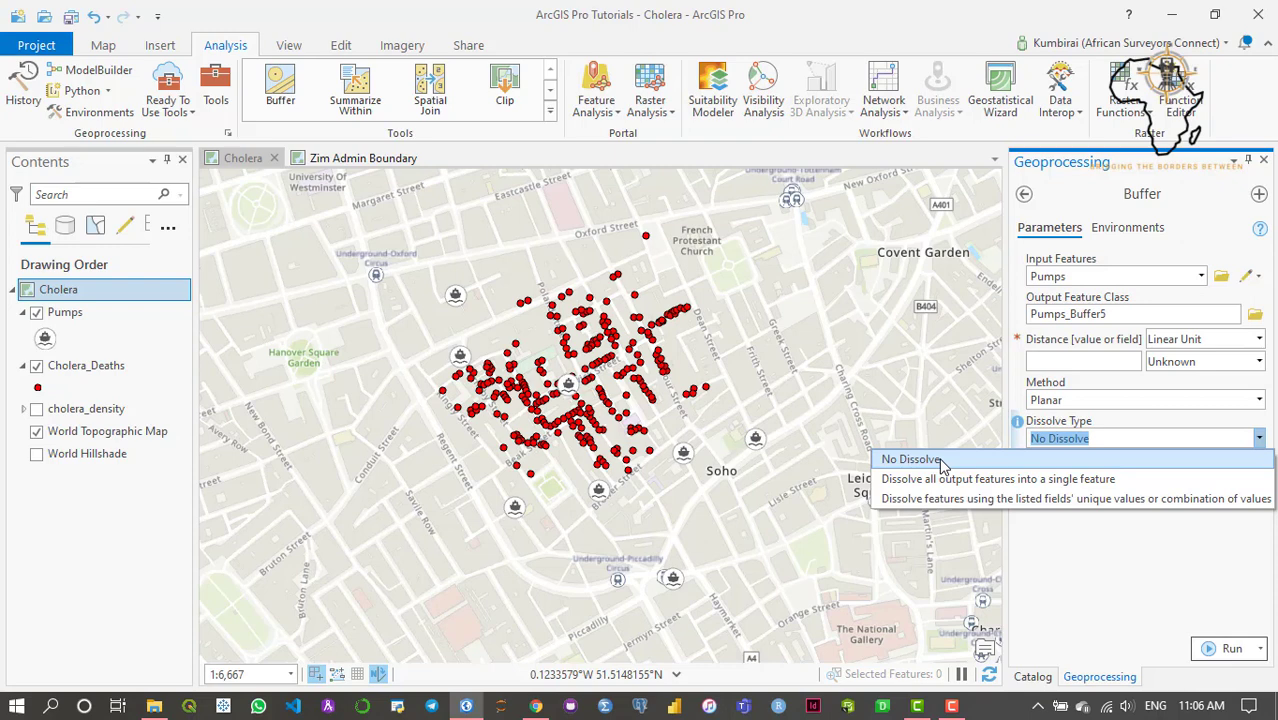
click(940, 460)
Step: Name the output feature class buffer_no_dissolve in the project geodatabase
click(1150, 313)
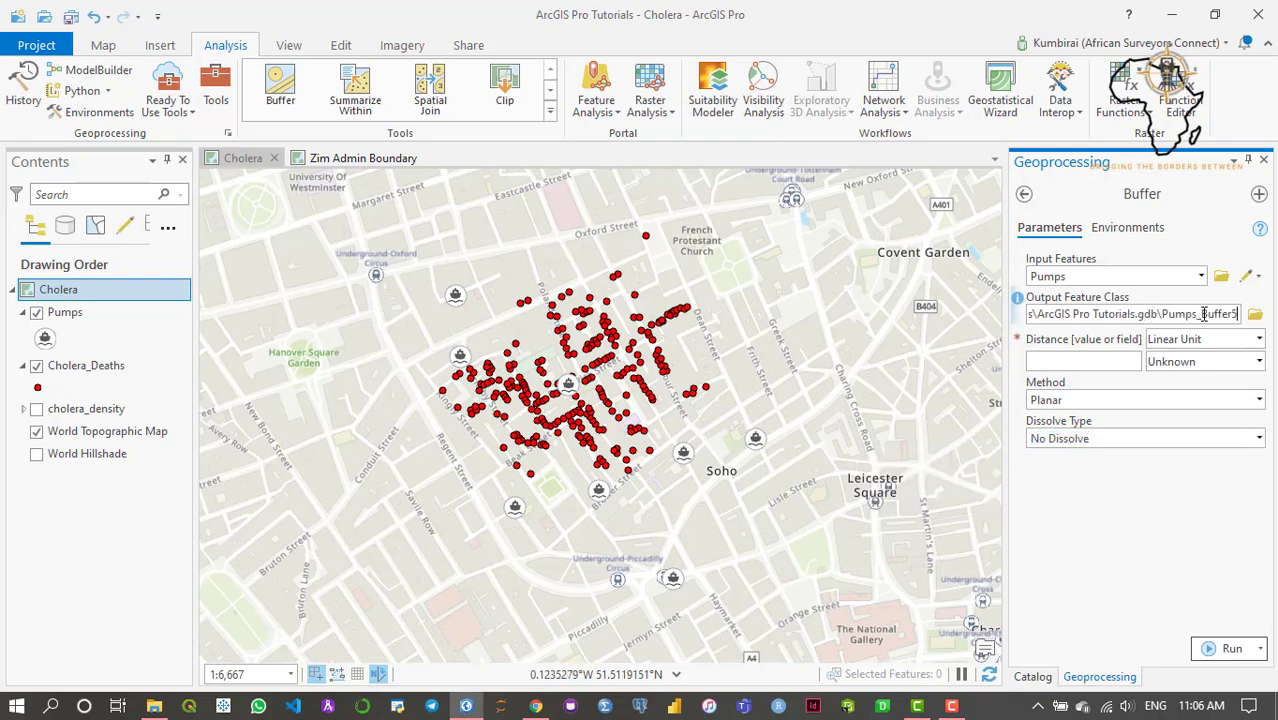
drag(1238, 314, 1167, 320)
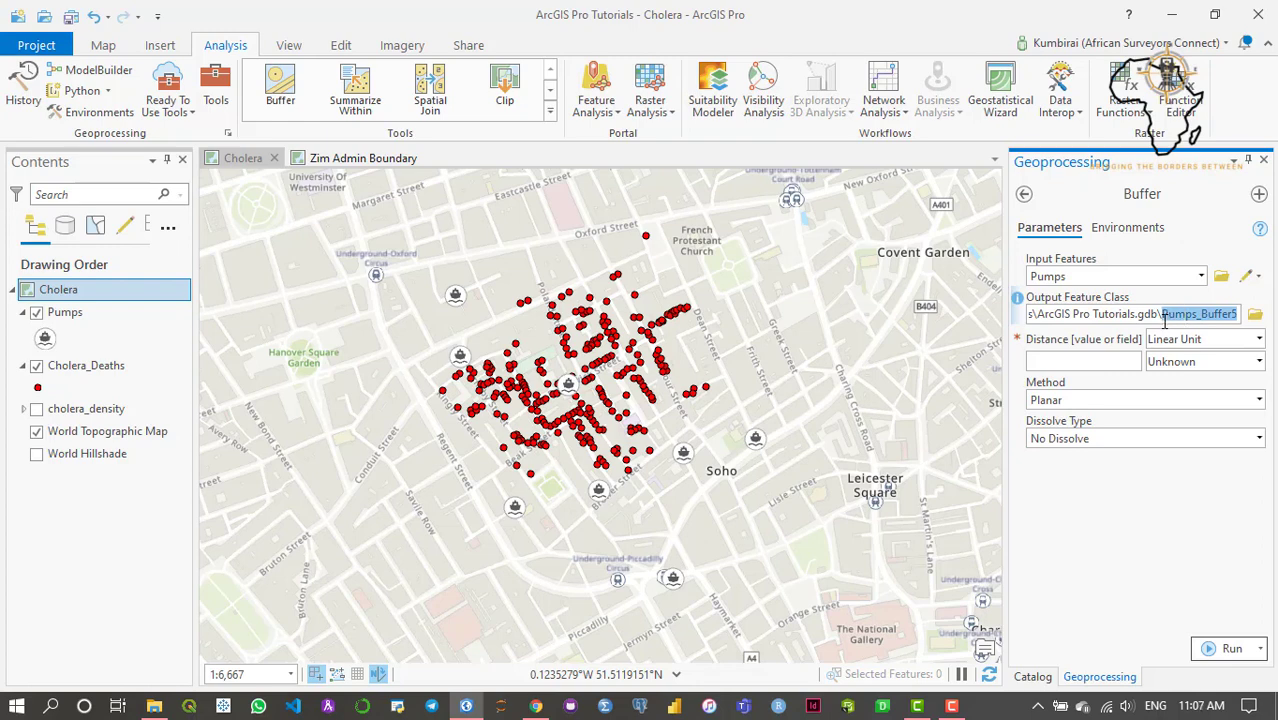
text(buffer)
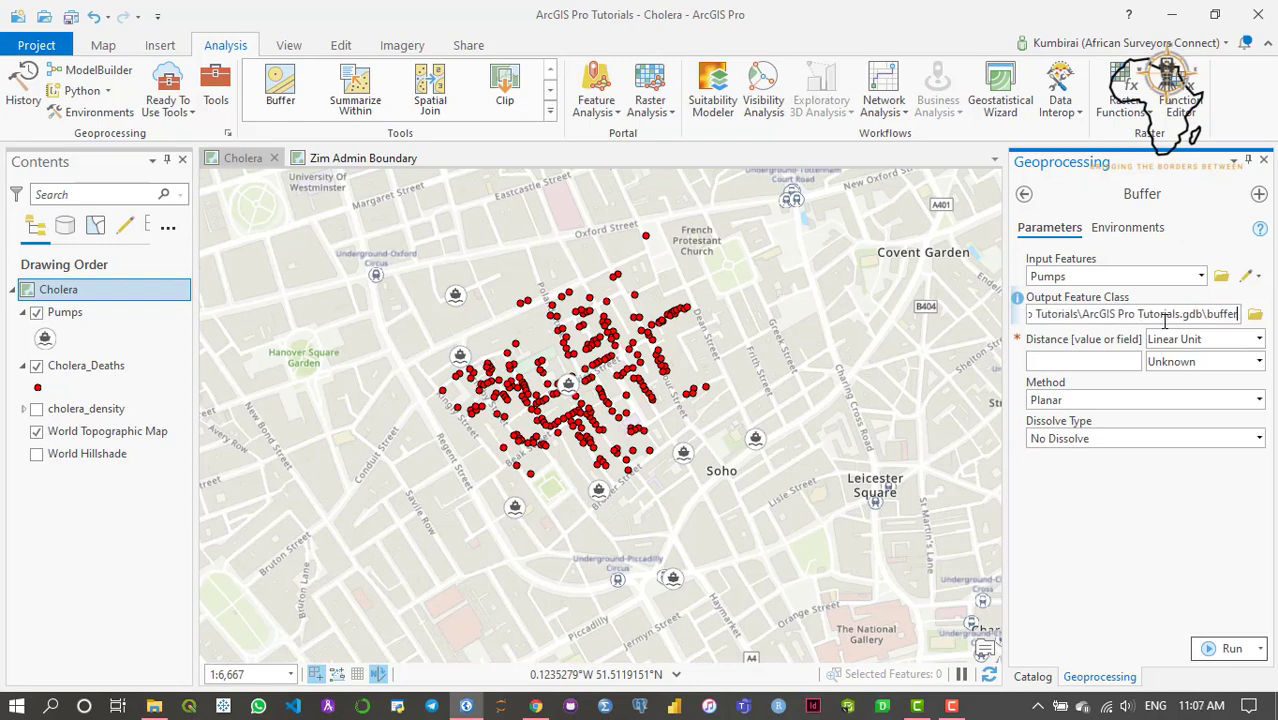
text(_no_)
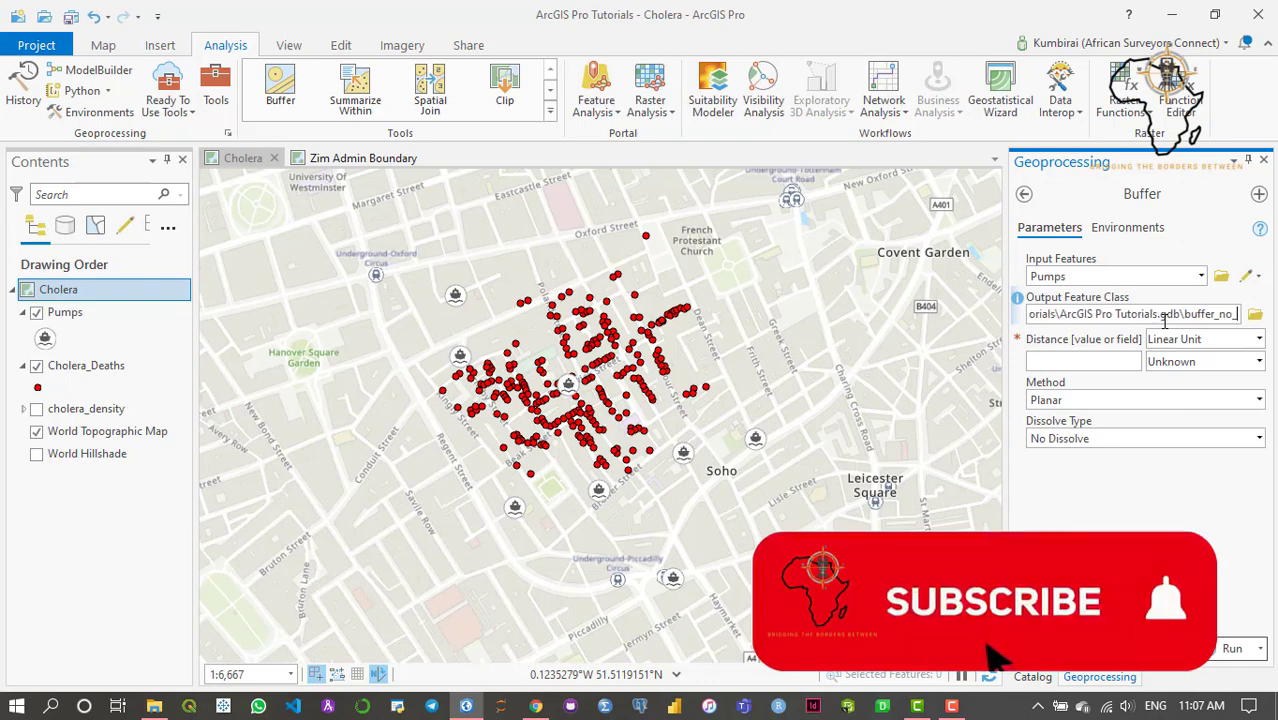
text(dissolve)
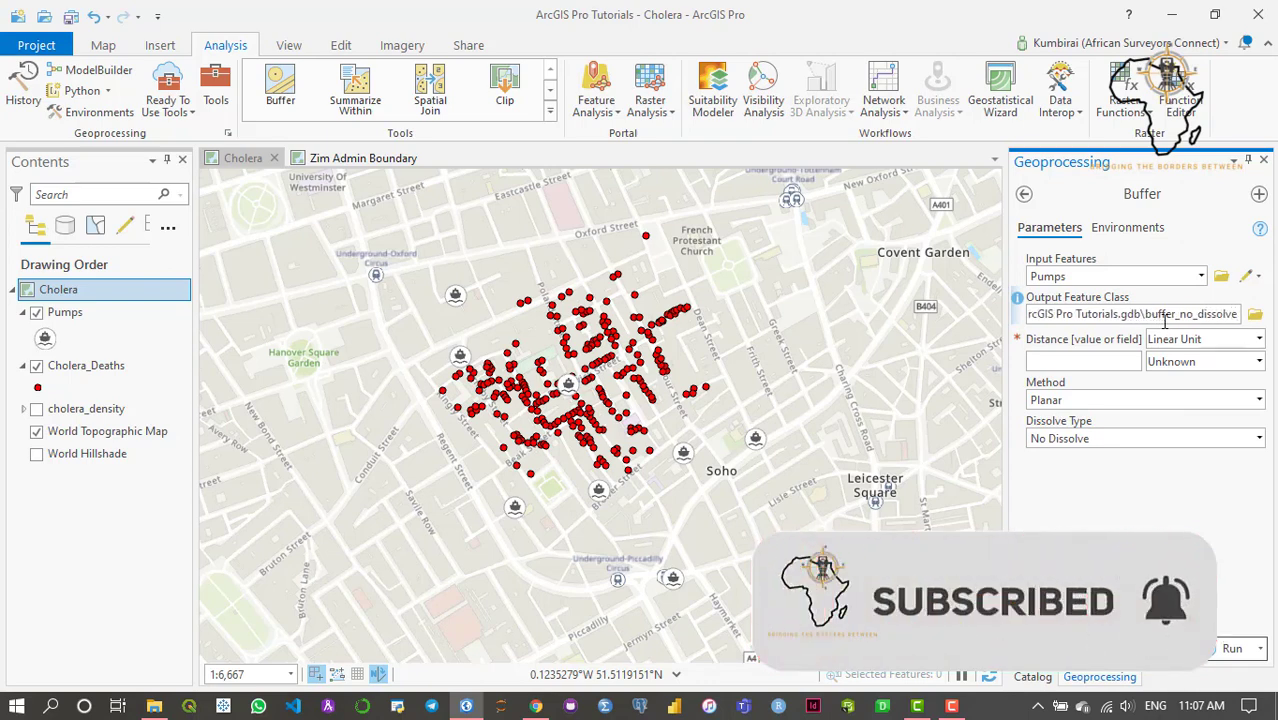
Step: Set the buffer distance to 50 meters, keep the Planar method, and run the buffer
click(1071, 360)
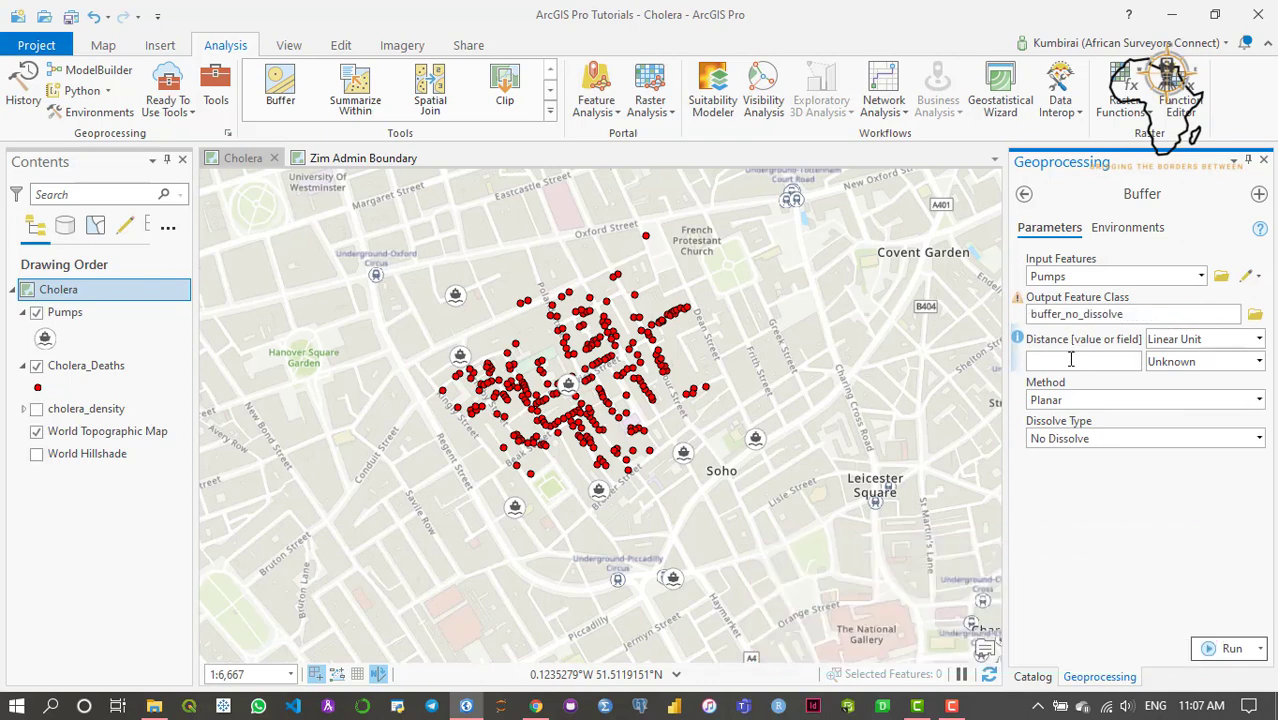
click(1258, 361)
click(1168, 384)
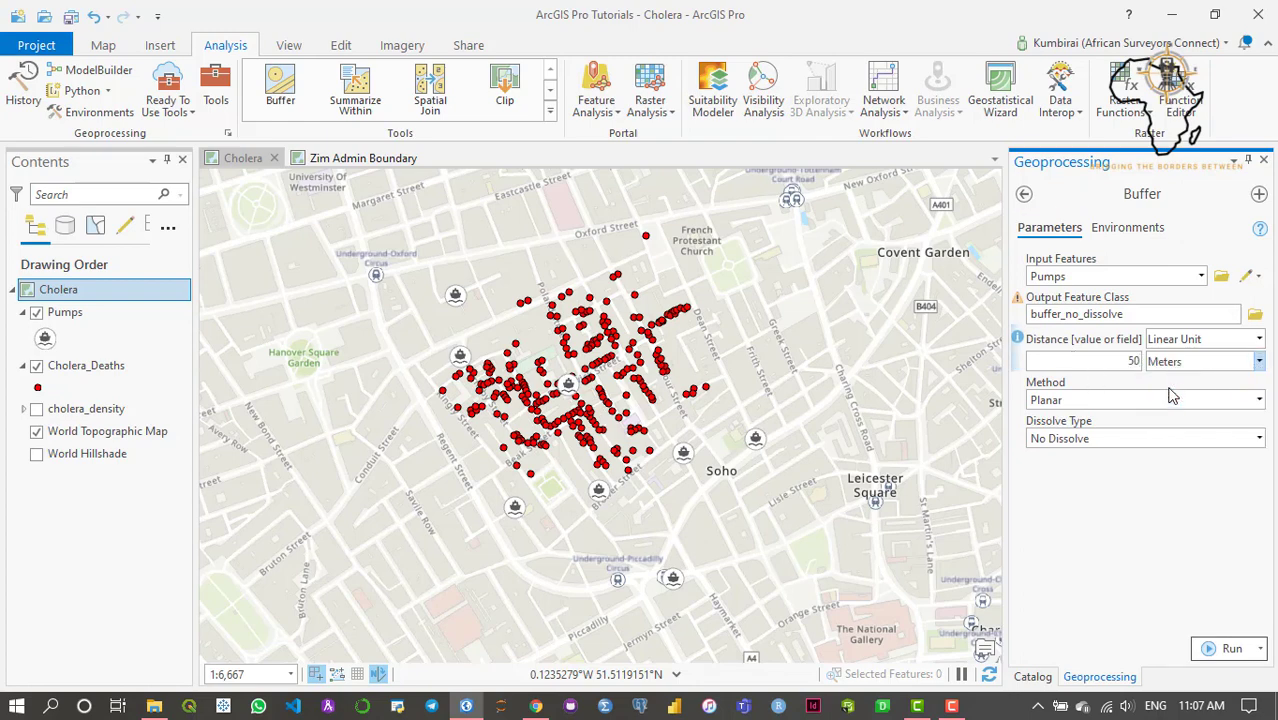
click(1260, 401)
click(1260, 401)
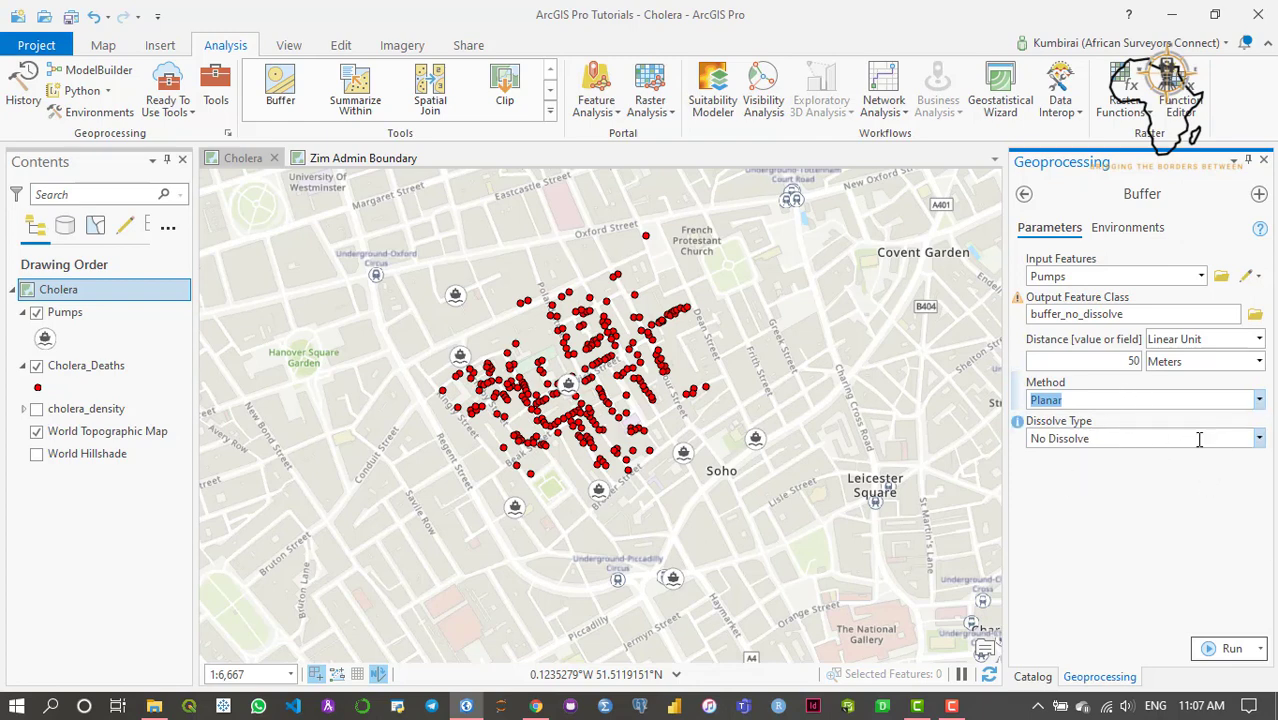
click(1230, 648)
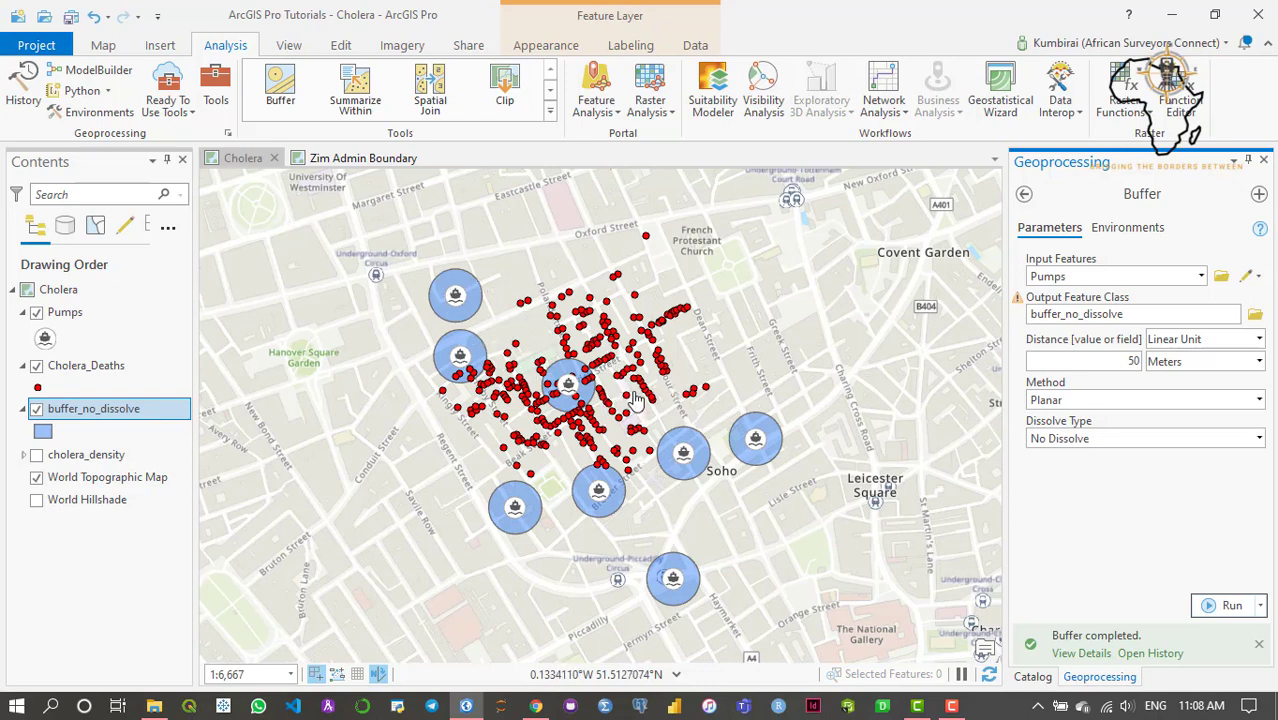
Step: Inspect the pump buffers on the map and open the attribute table of the buffer_no_dissolve layer
scroll(651, 409, up, 1)
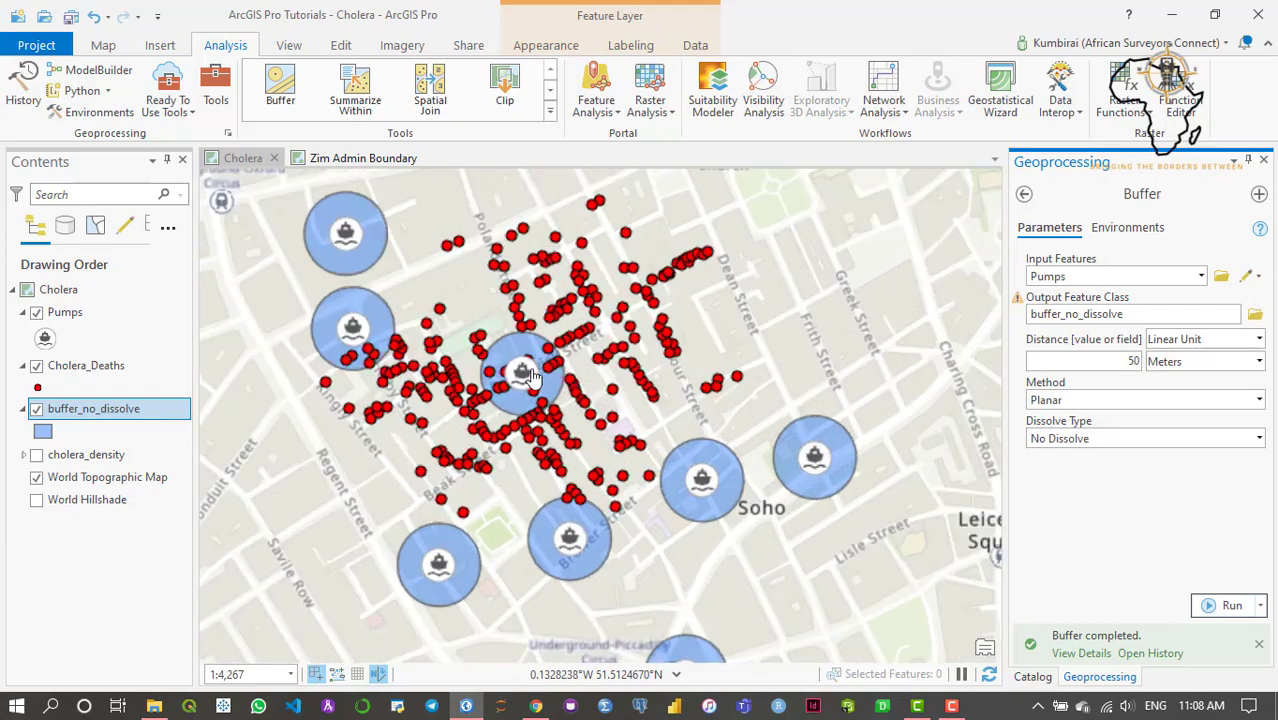
scroll(516, 378, up, 1)
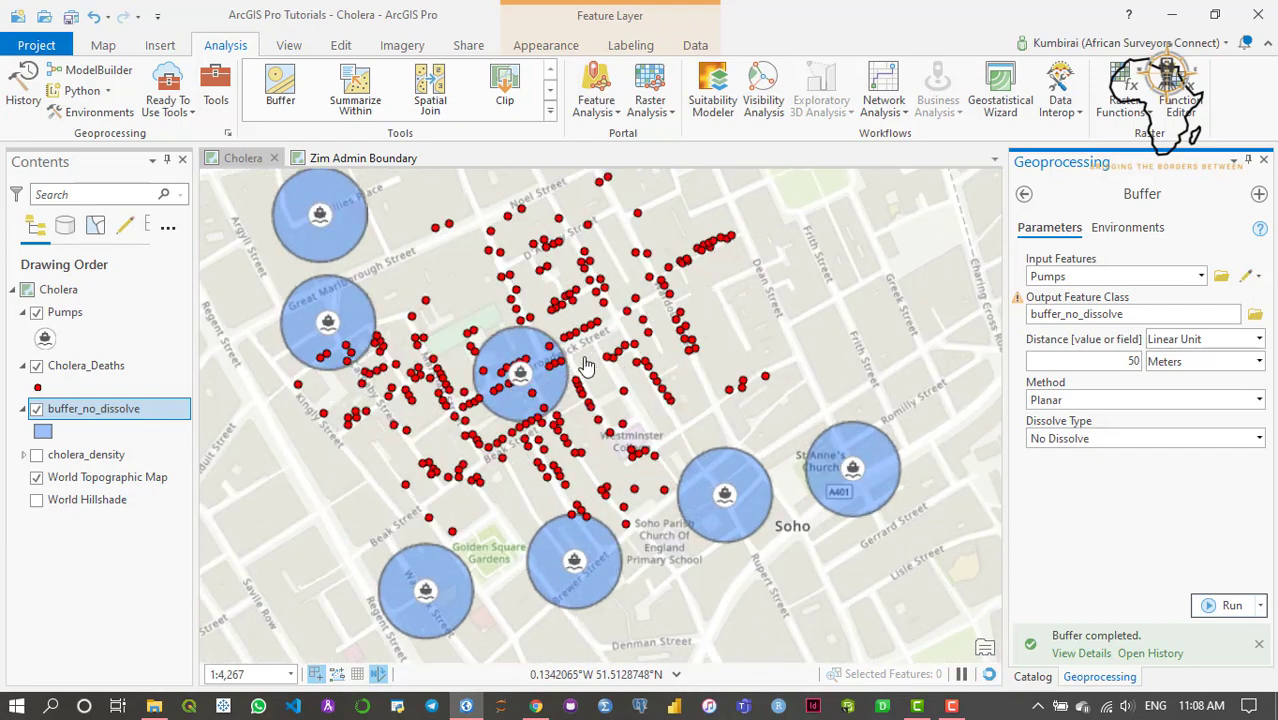
scroll(515, 372, up, 1)
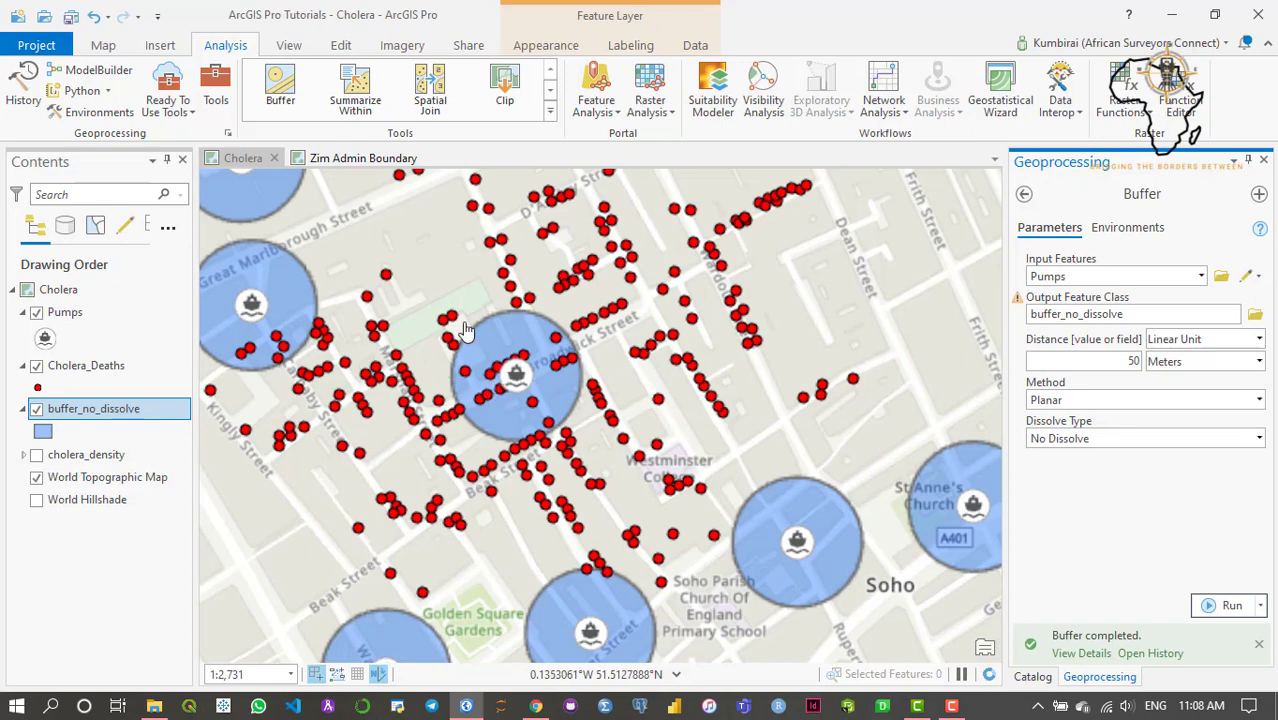
scroll(468, 356, down, 1)
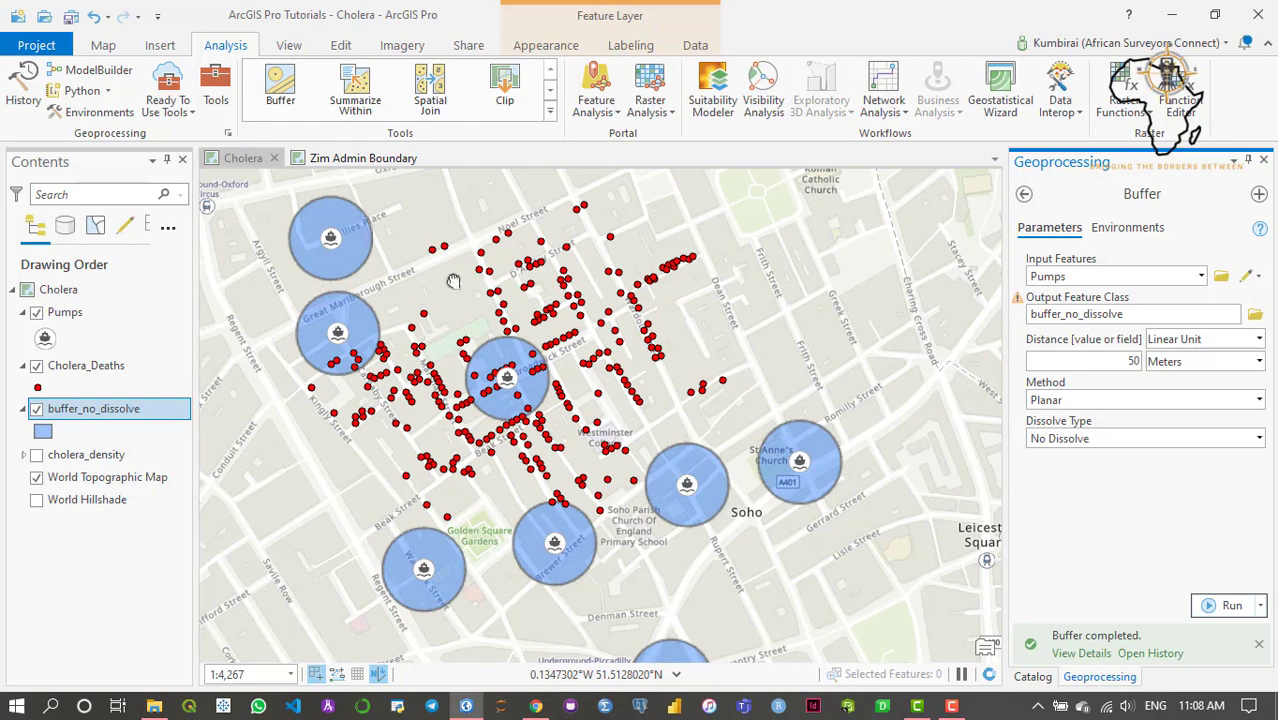
drag(460, 285, 502, 295)
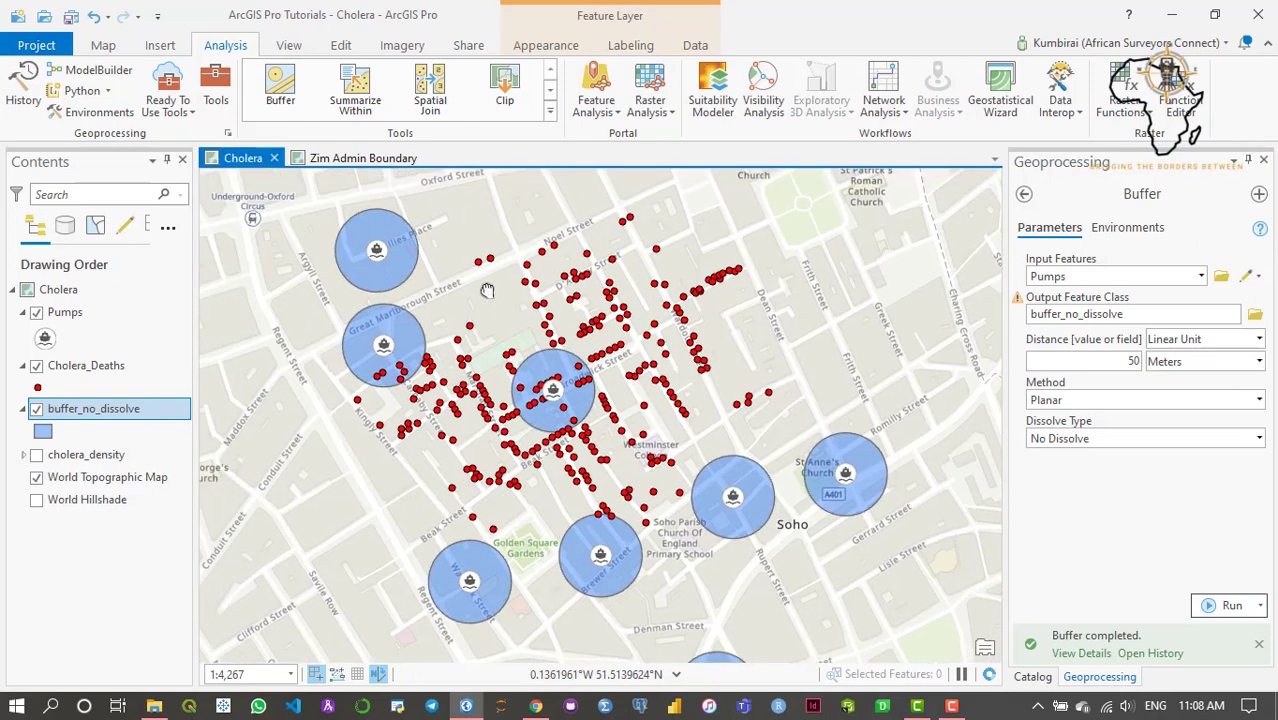
click(91, 415)
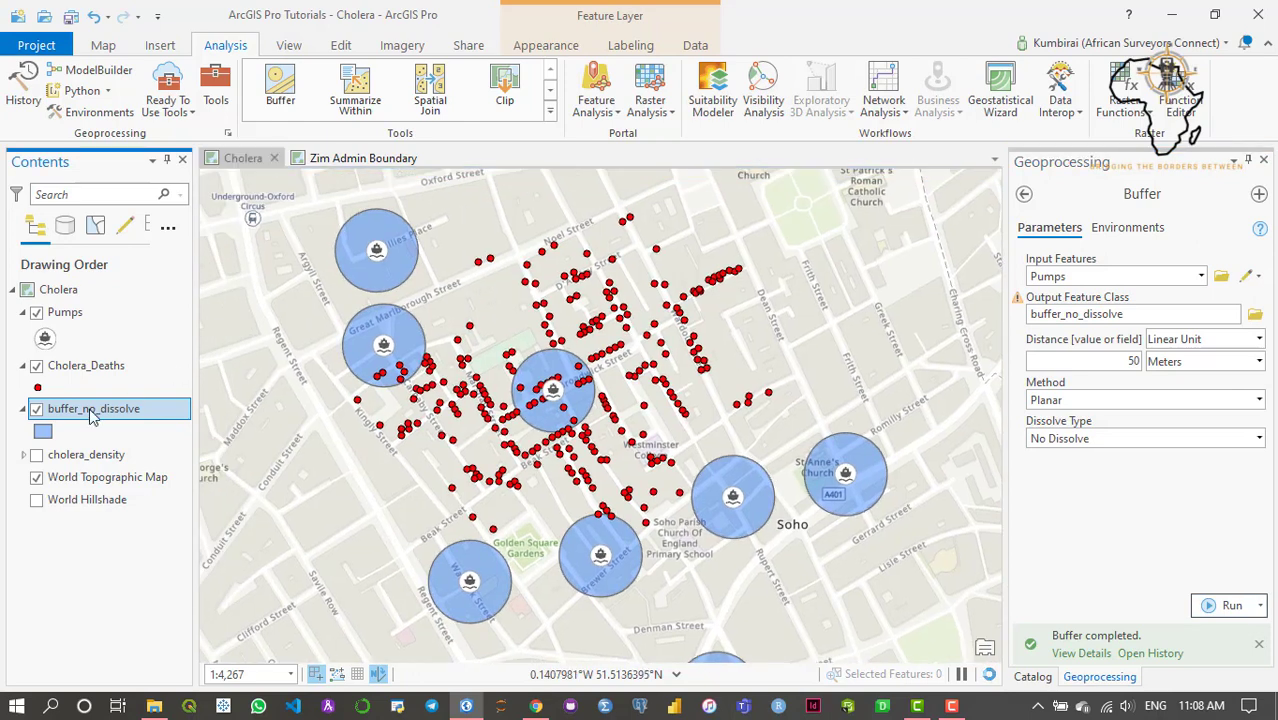
right_click(91, 415)
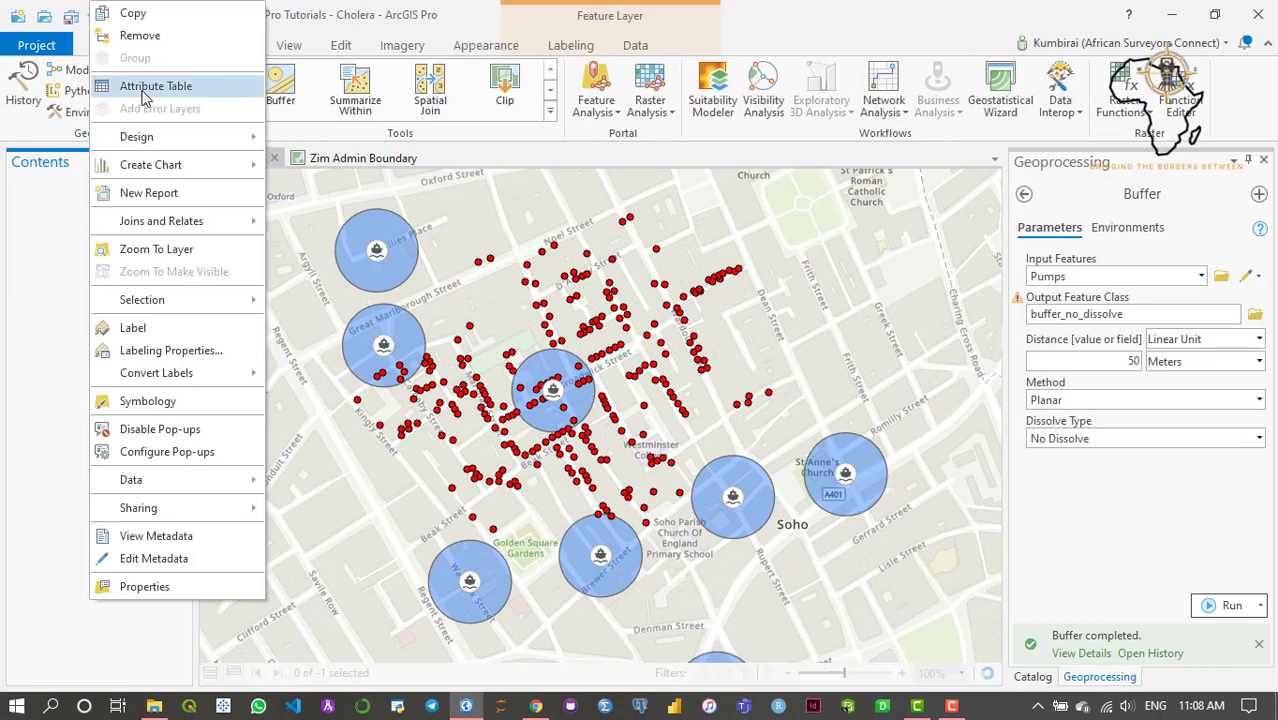
click(150, 87)
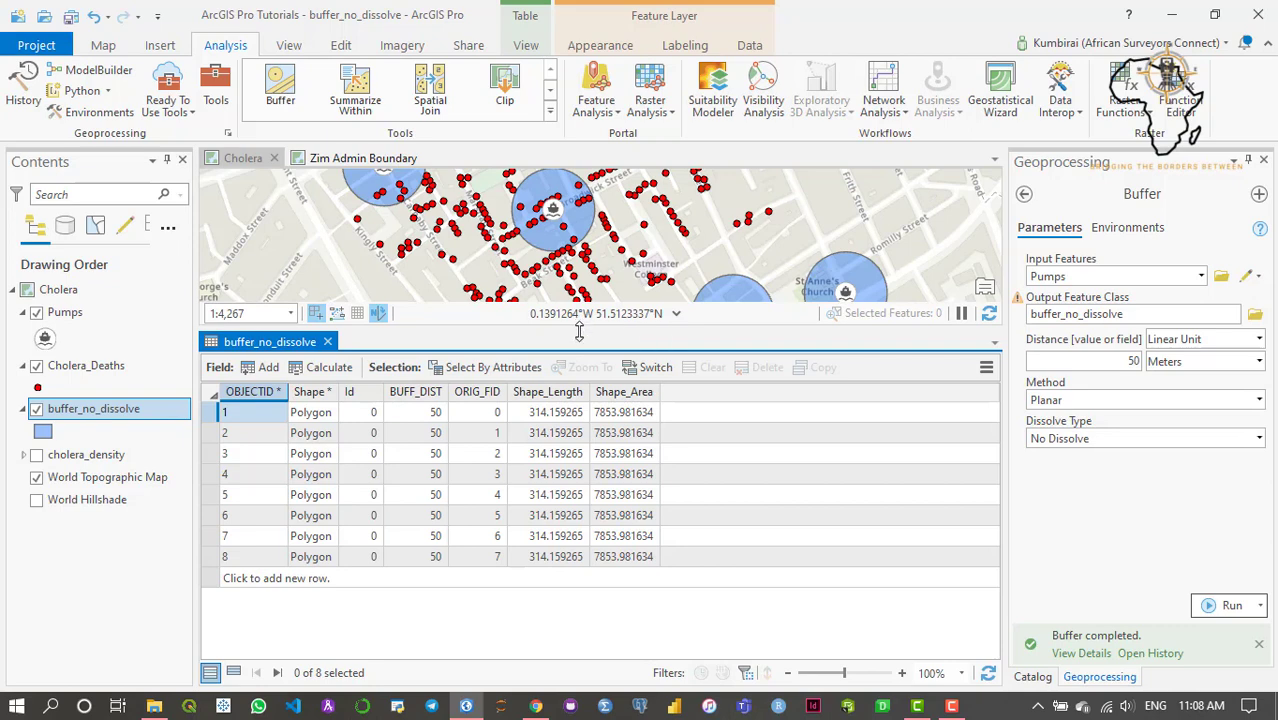
drag(579, 330, 581, 362)
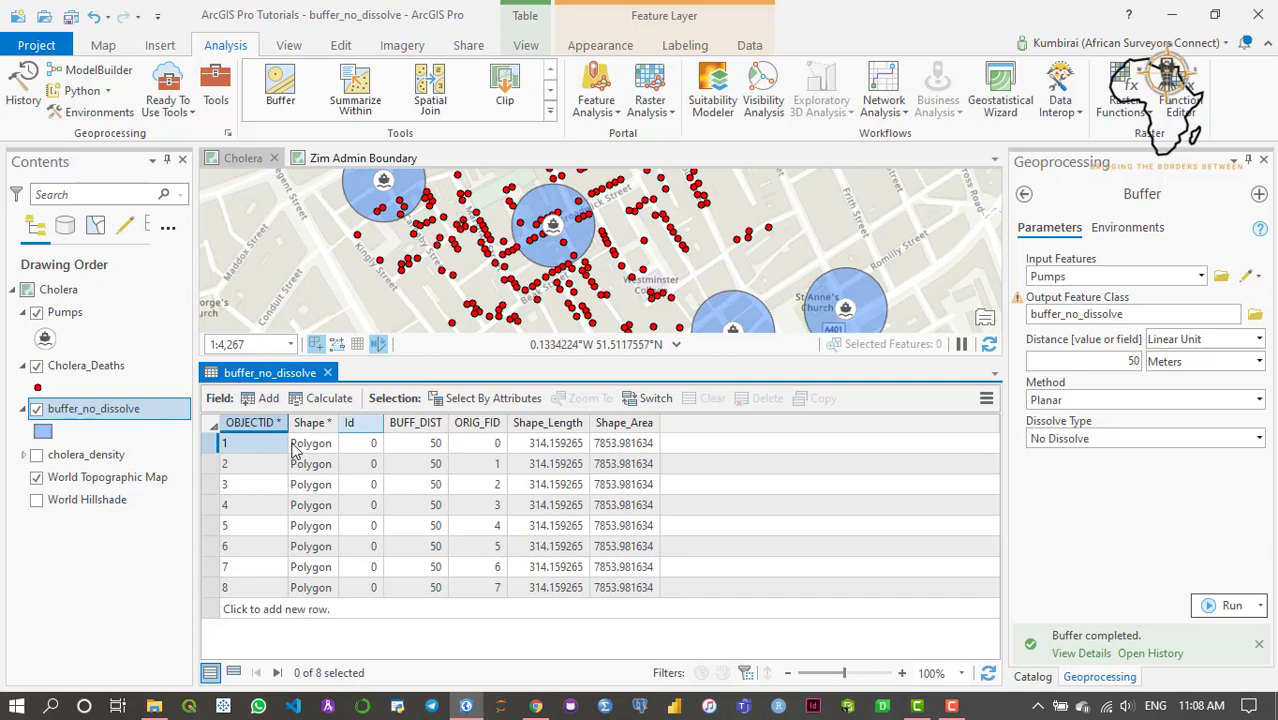
Step: Select the second and first buffer records in turn to locate them on the map, and close the attribute table
click(211, 464)
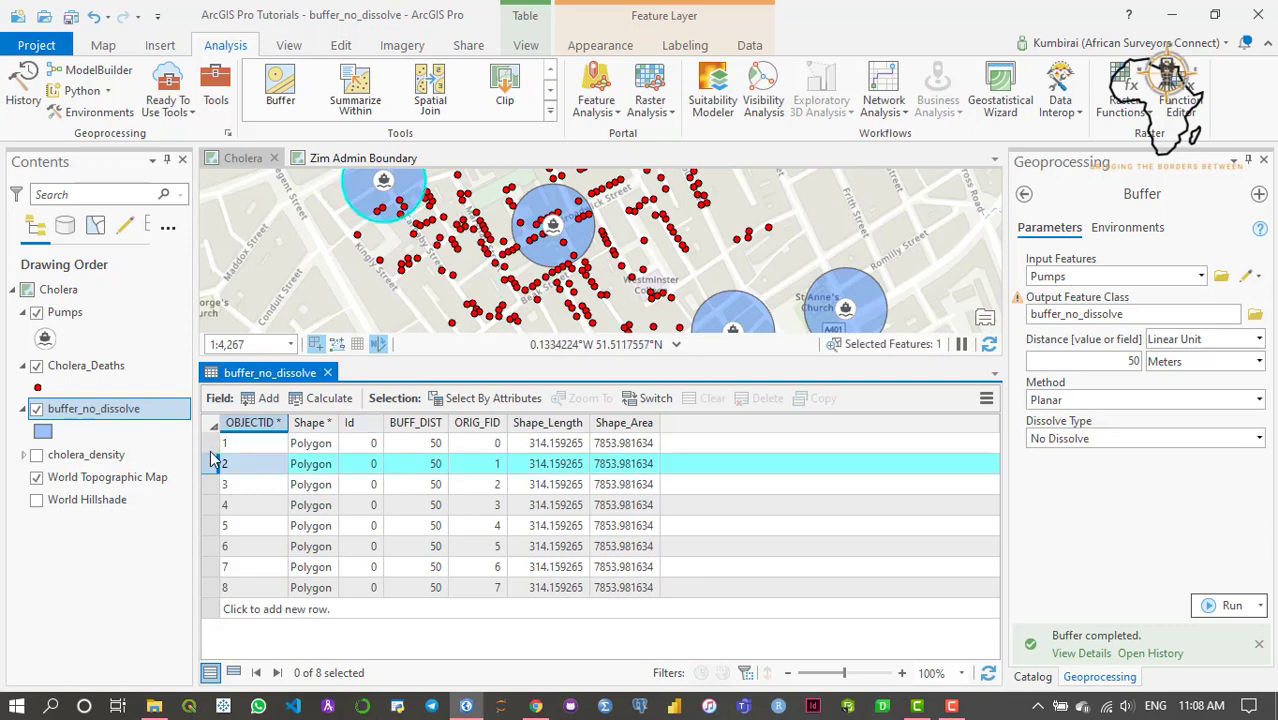
click(212, 447)
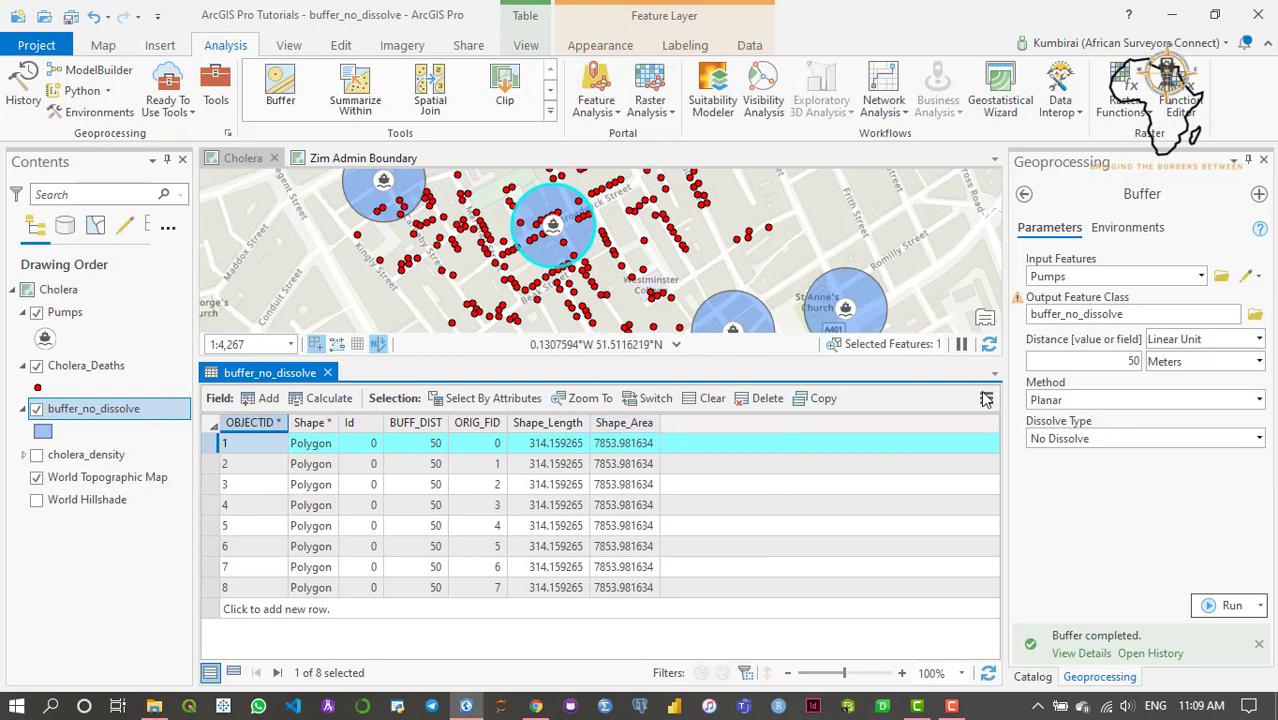
click(952, 706)
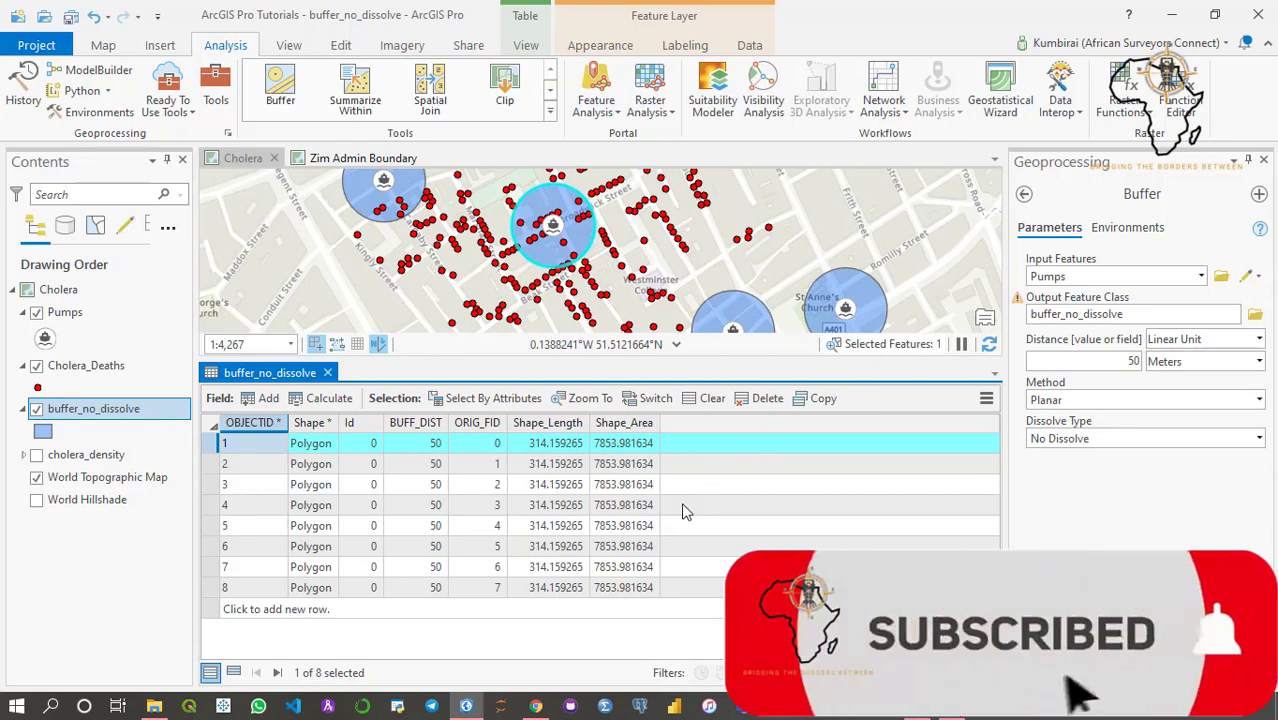
click(328, 373)
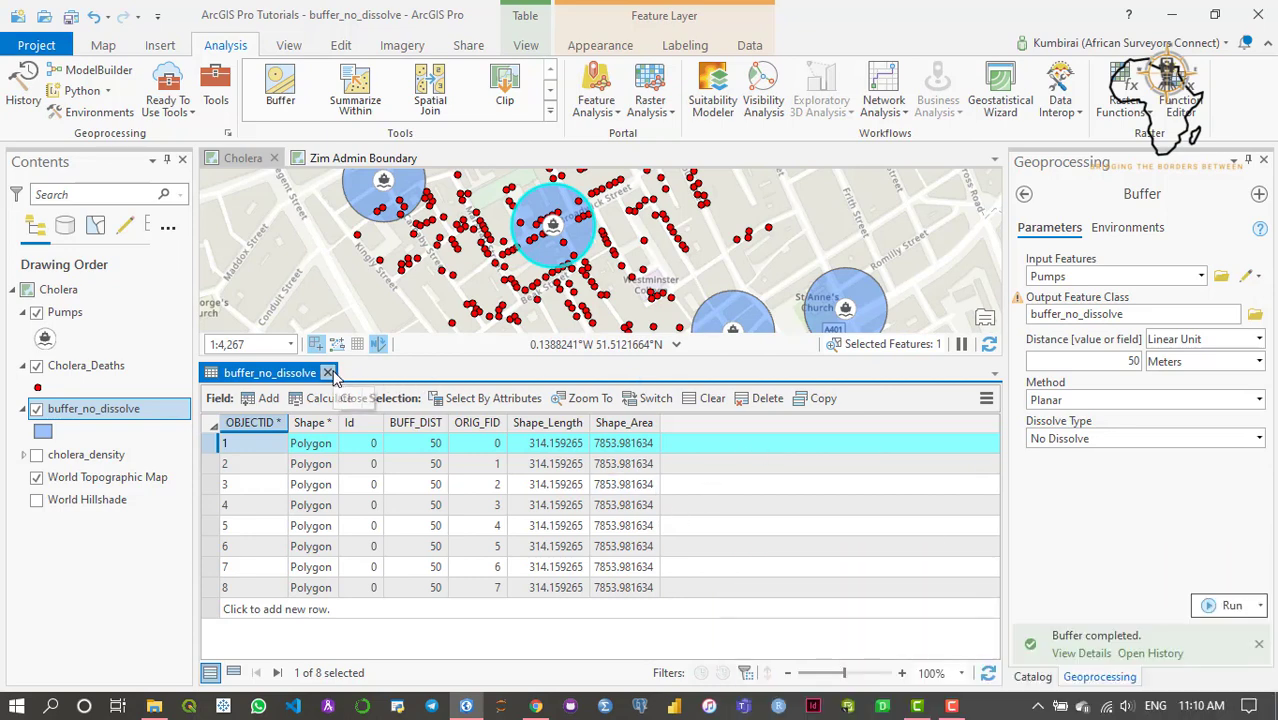
click(328, 373)
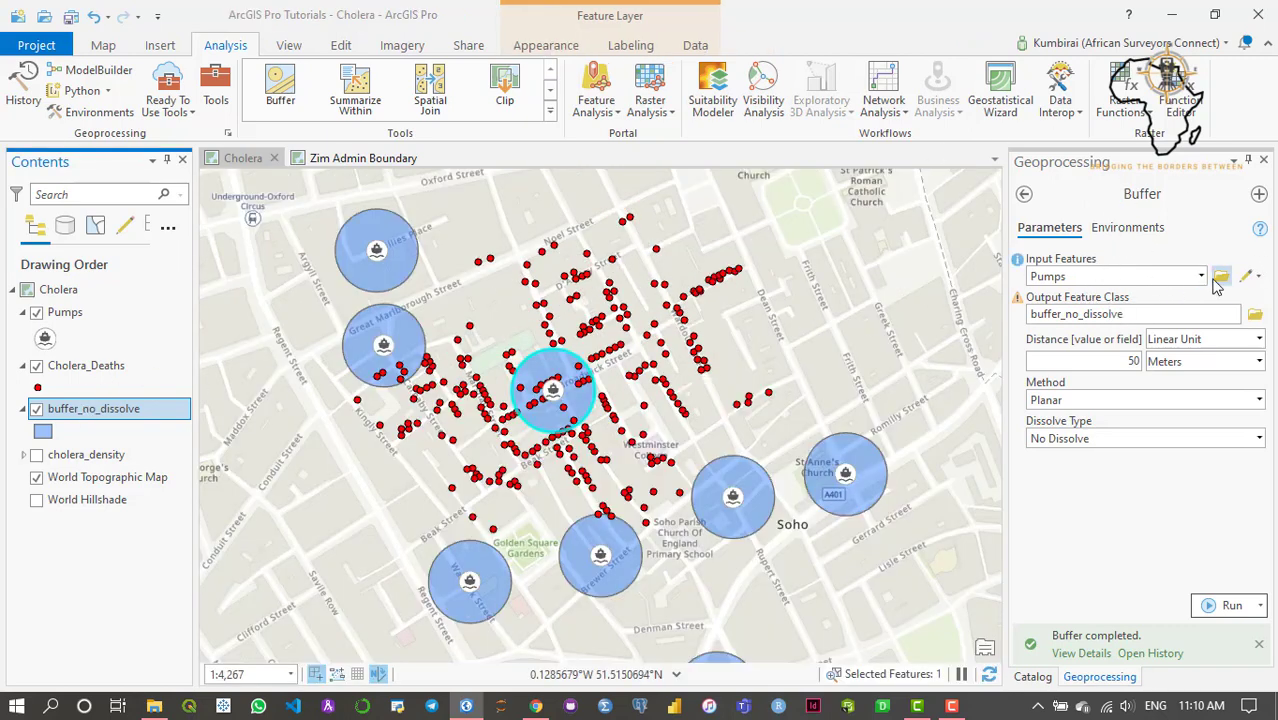
Step: Replace the buffer's output feature class name with single_layer
click(1154, 314)
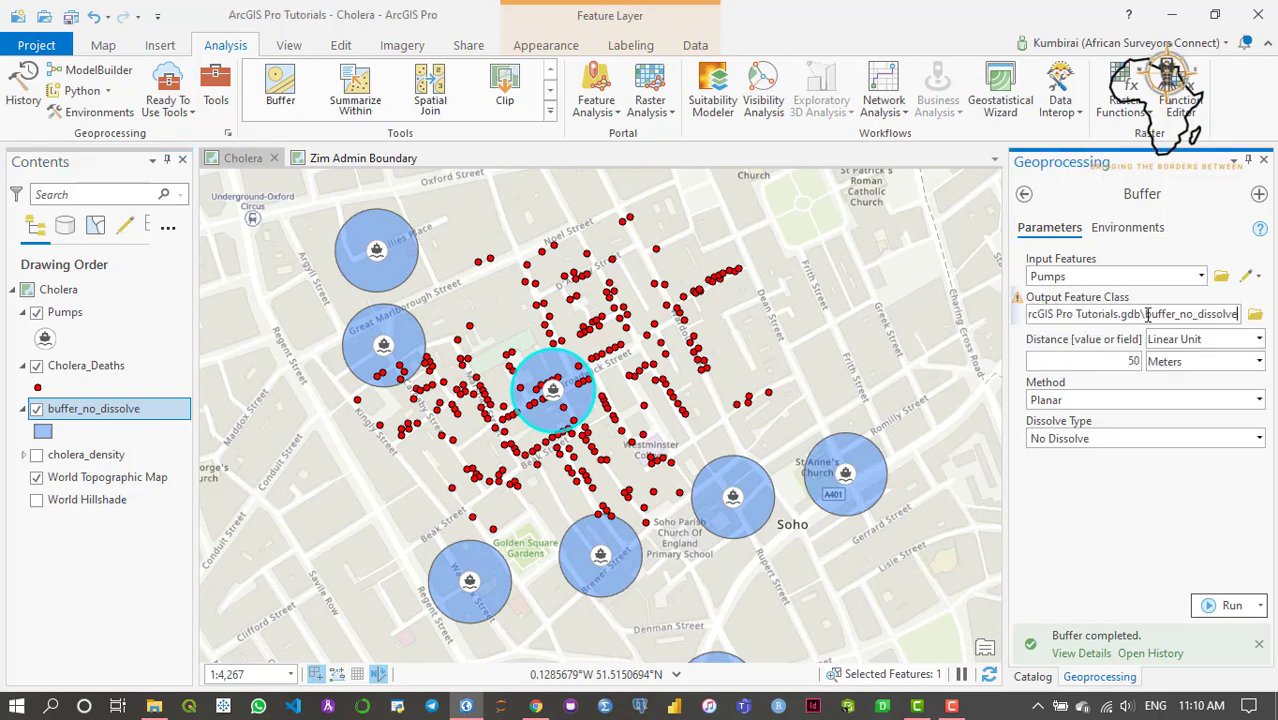
drag(1174, 314, 1235, 314)
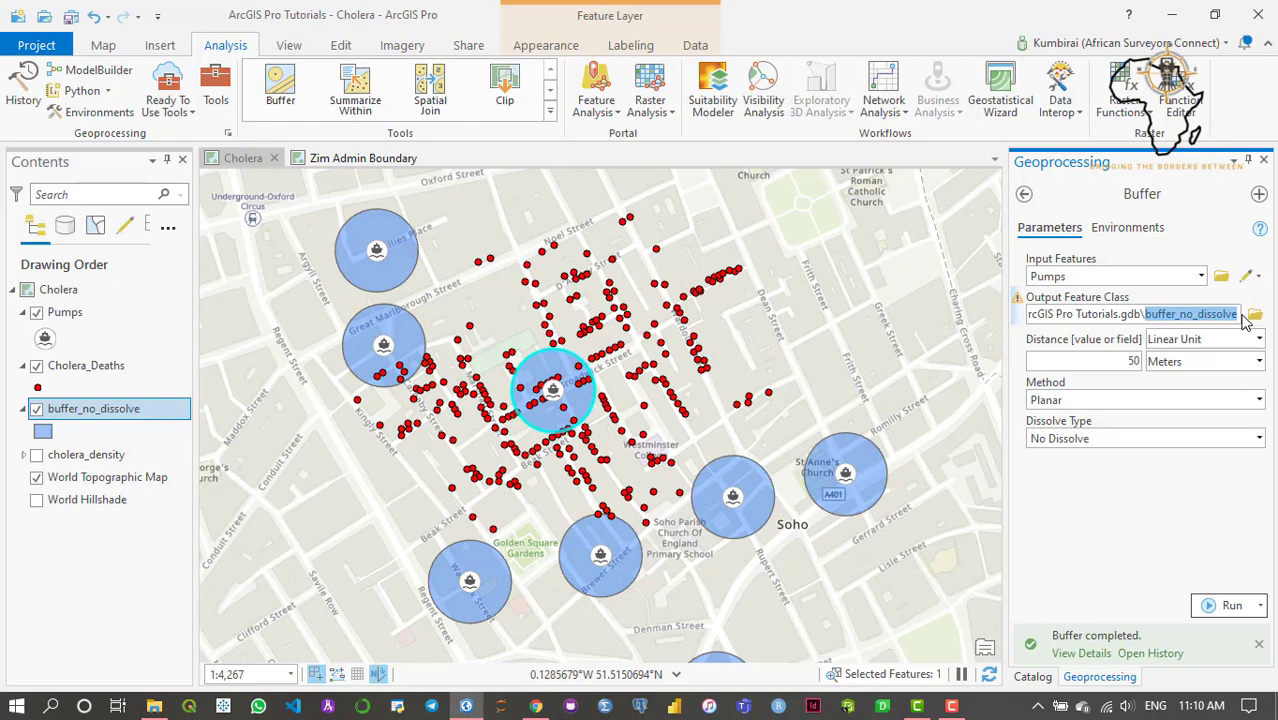
key(BackSpace)
text(single_)
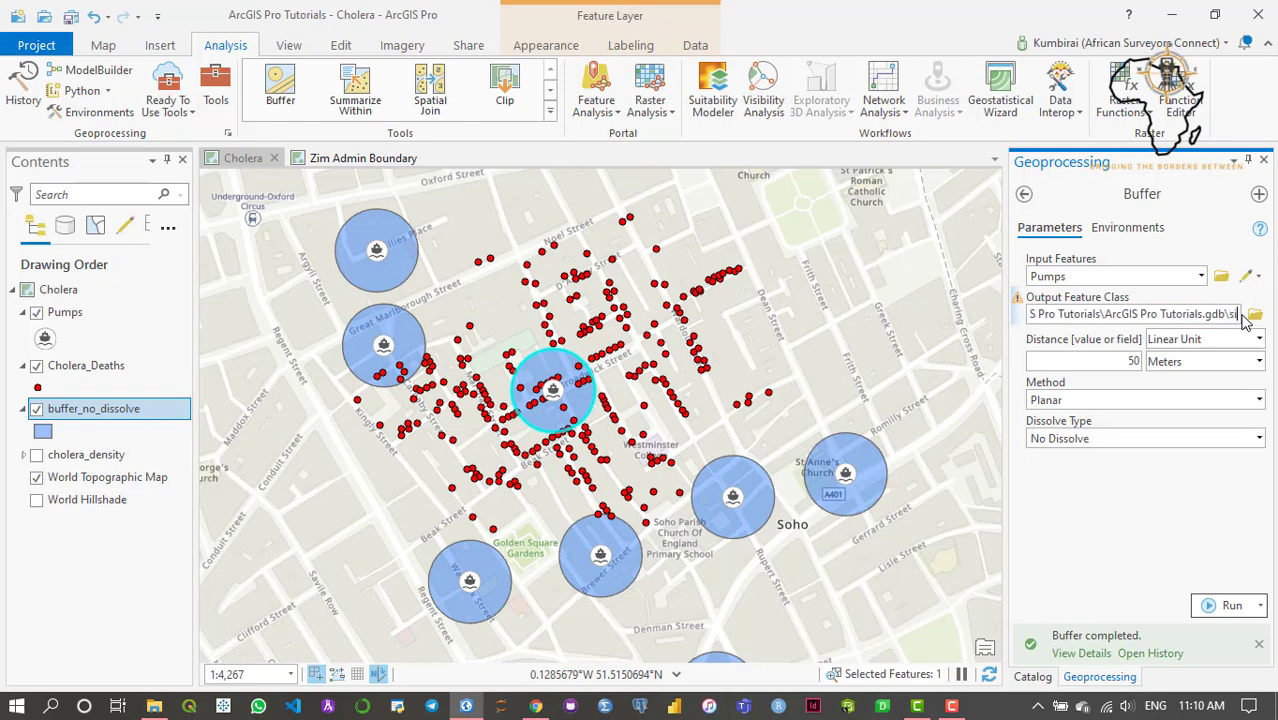
text(layer)
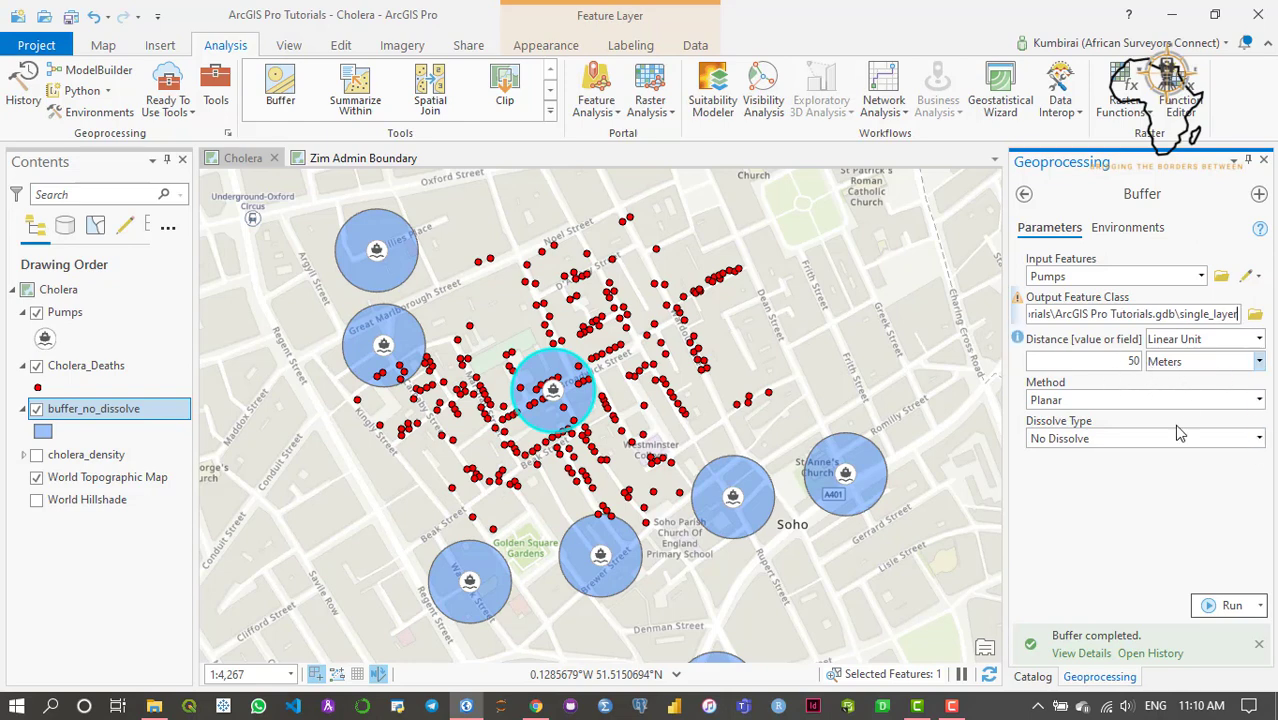
Step: Run the buffer with all output features dissolved into a single feature, and hide the buffer_no_dissolve layer
click(1259, 438)
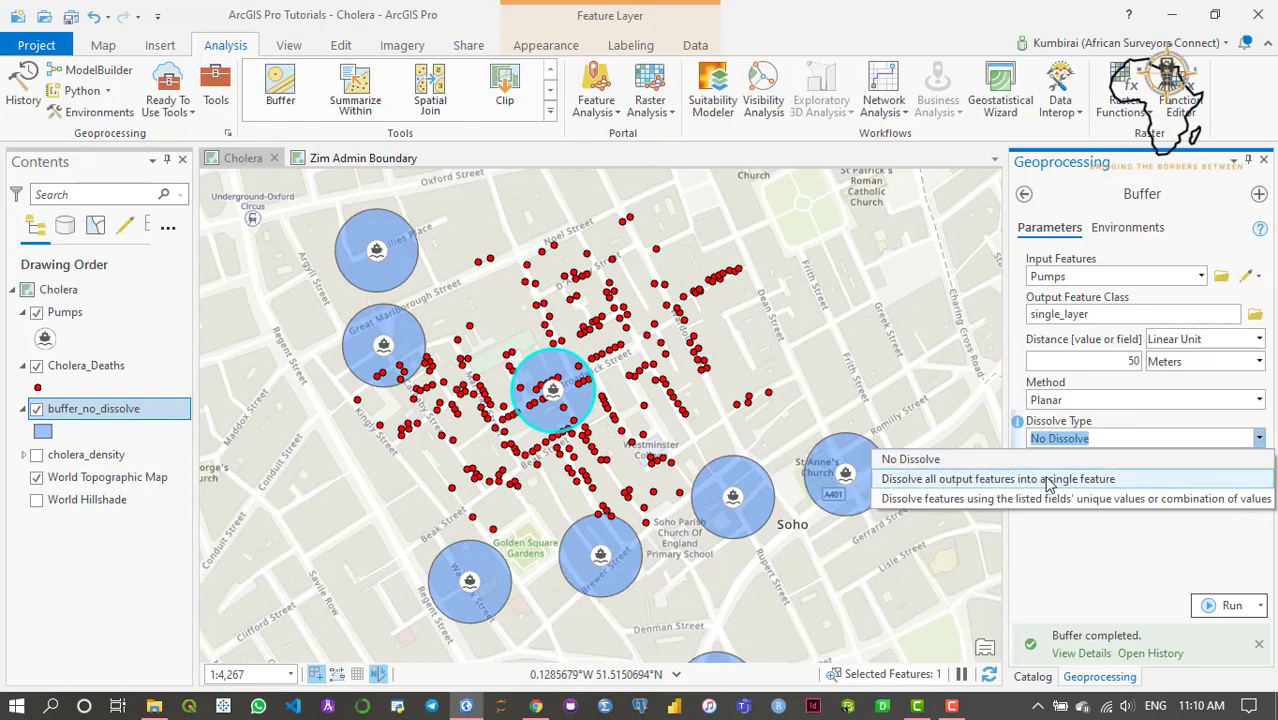
click(1090, 479)
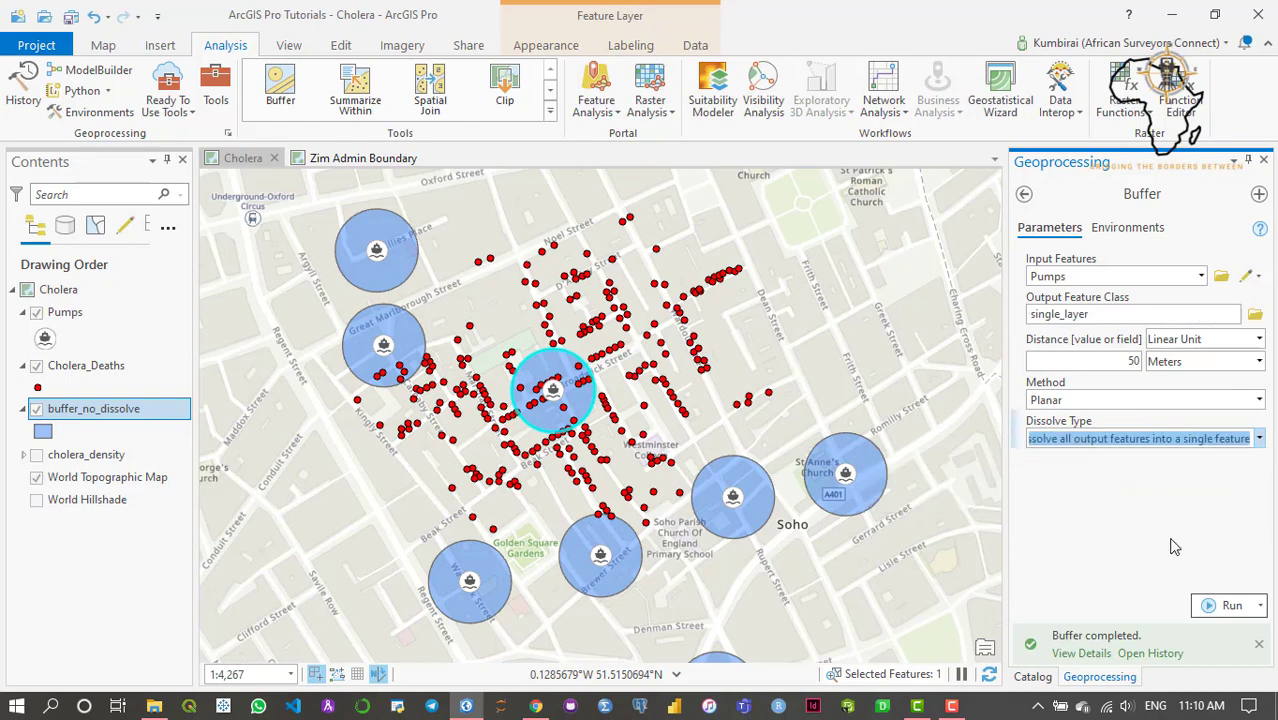
click(1210, 605)
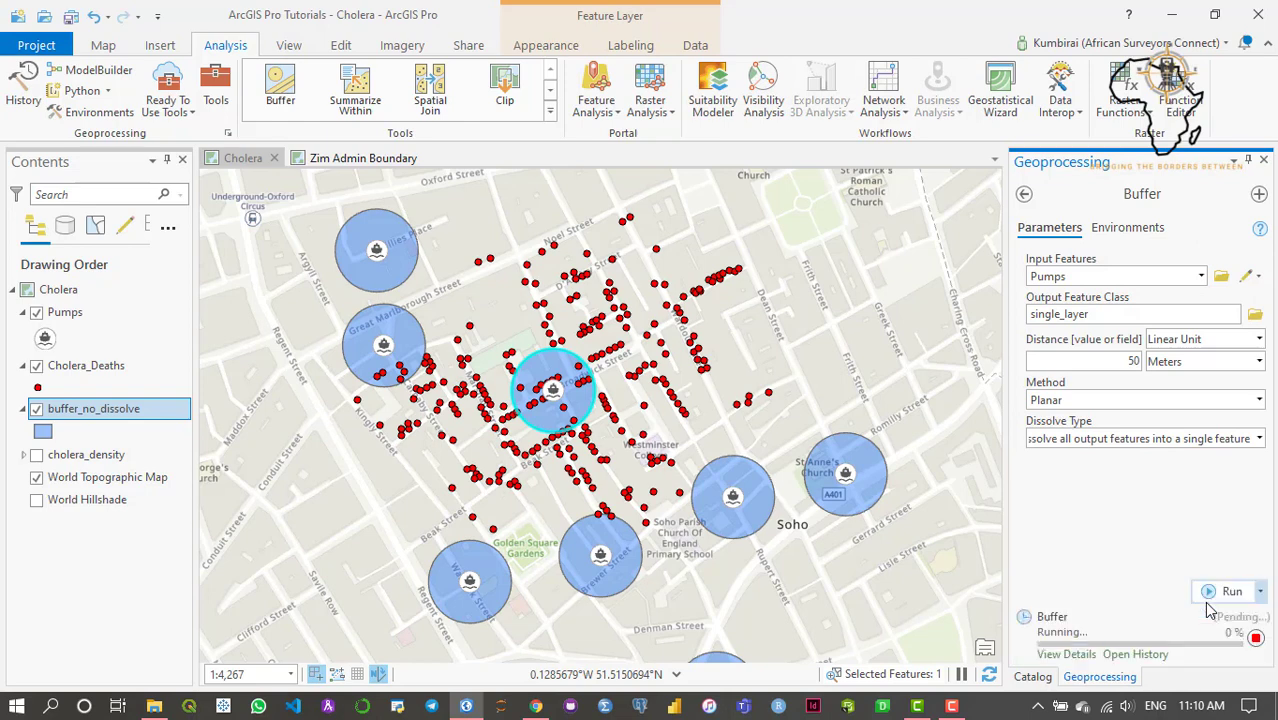
click(36, 409)
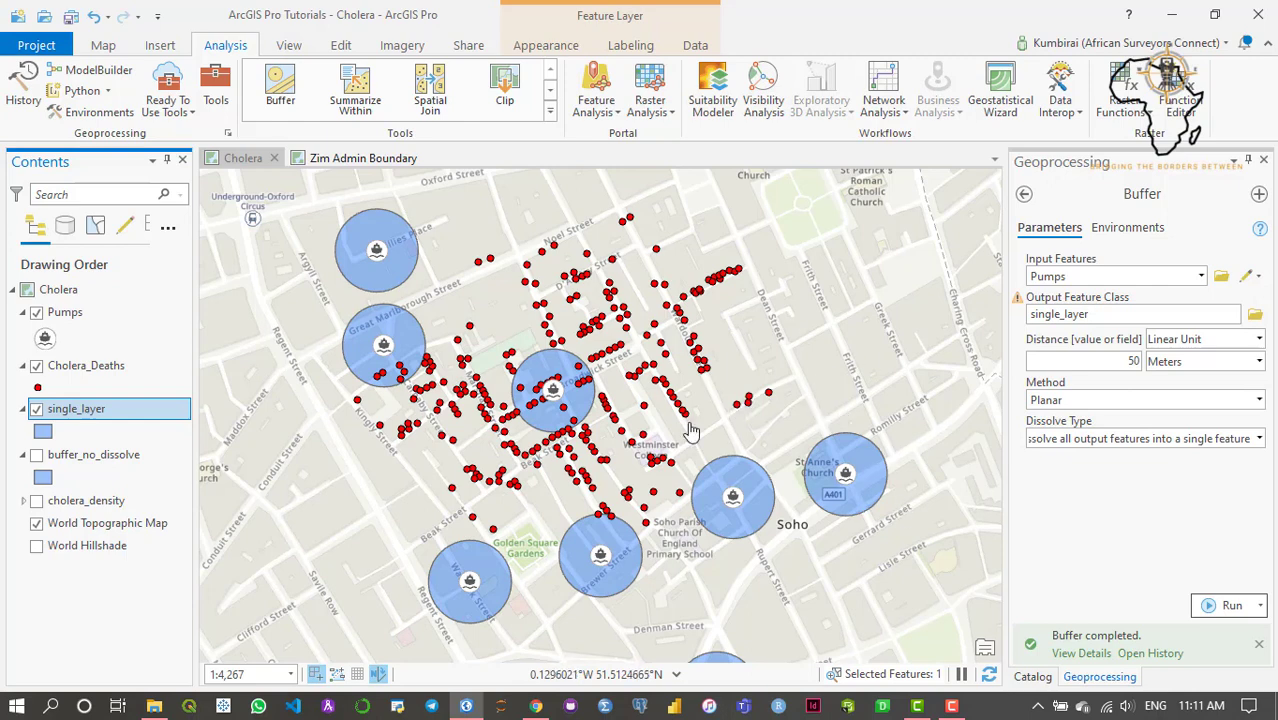
Step: Open the single_layer attribute table, select its record to locate it on the map, and close the table
right_click(69, 421)
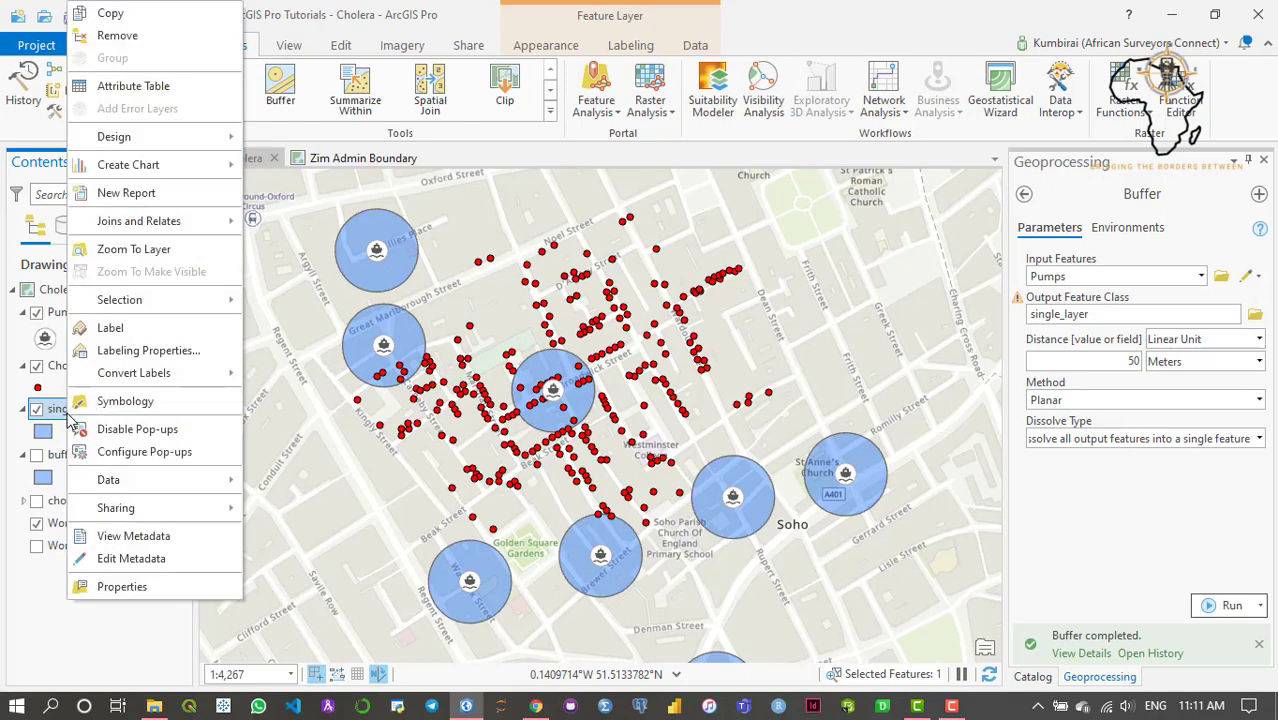
click(133, 87)
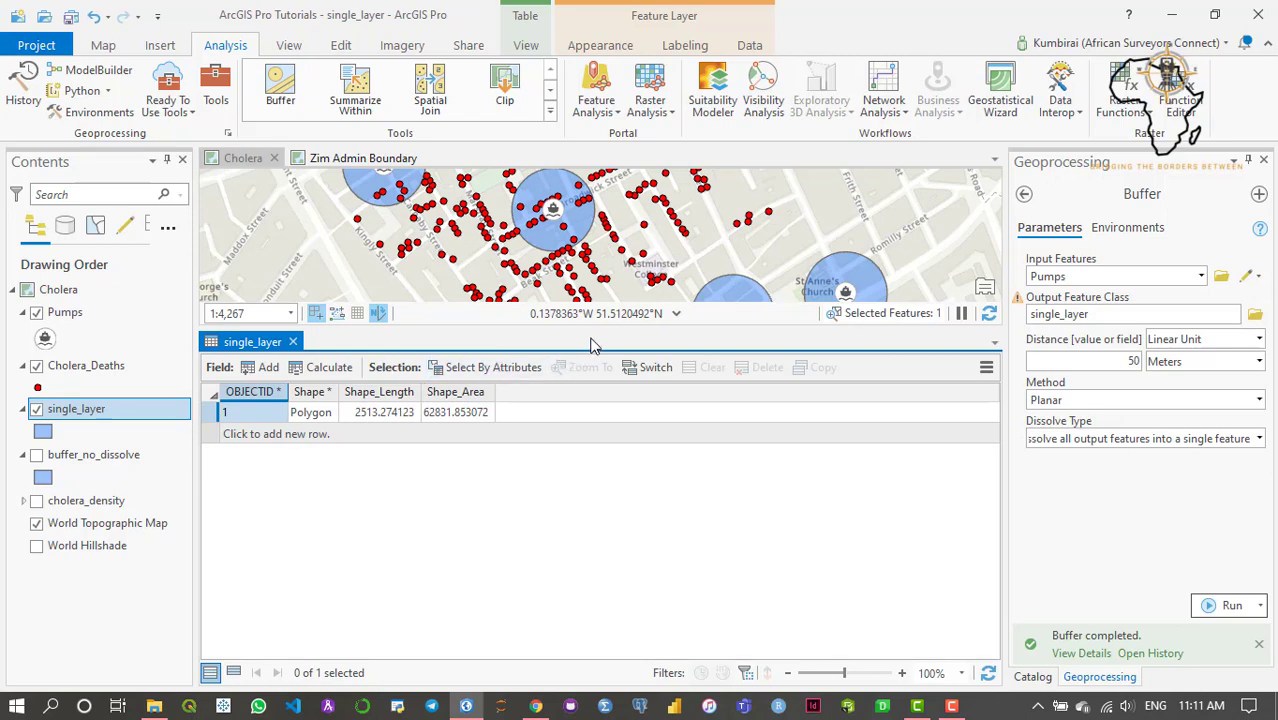
drag(593, 330, 591, 428)
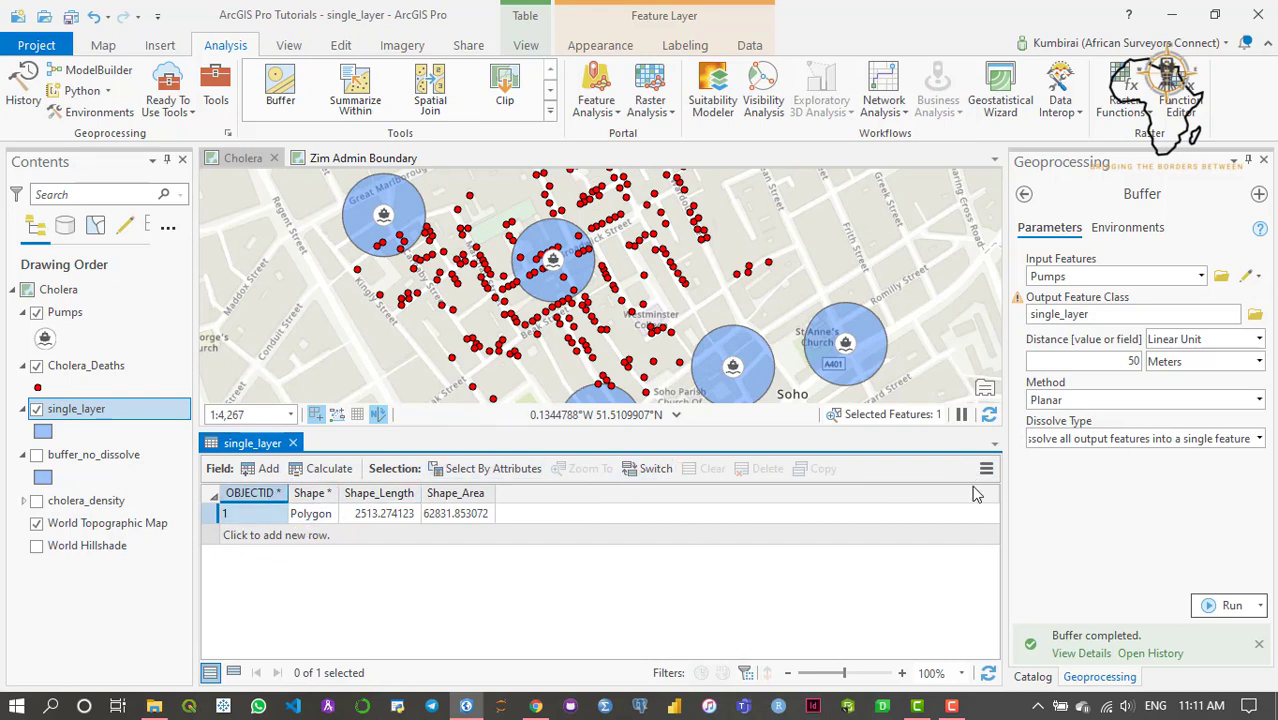
click(211, 518)
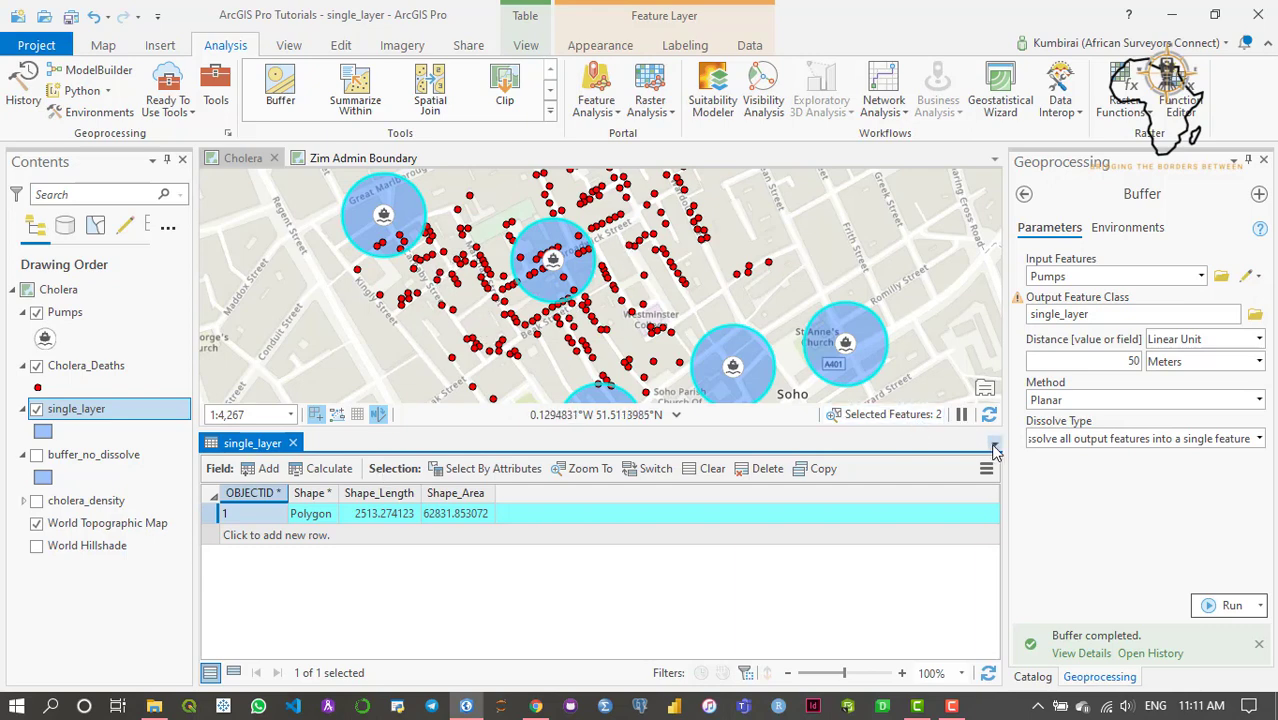
click(292, 443)
drag(433, 491, 459, 487)
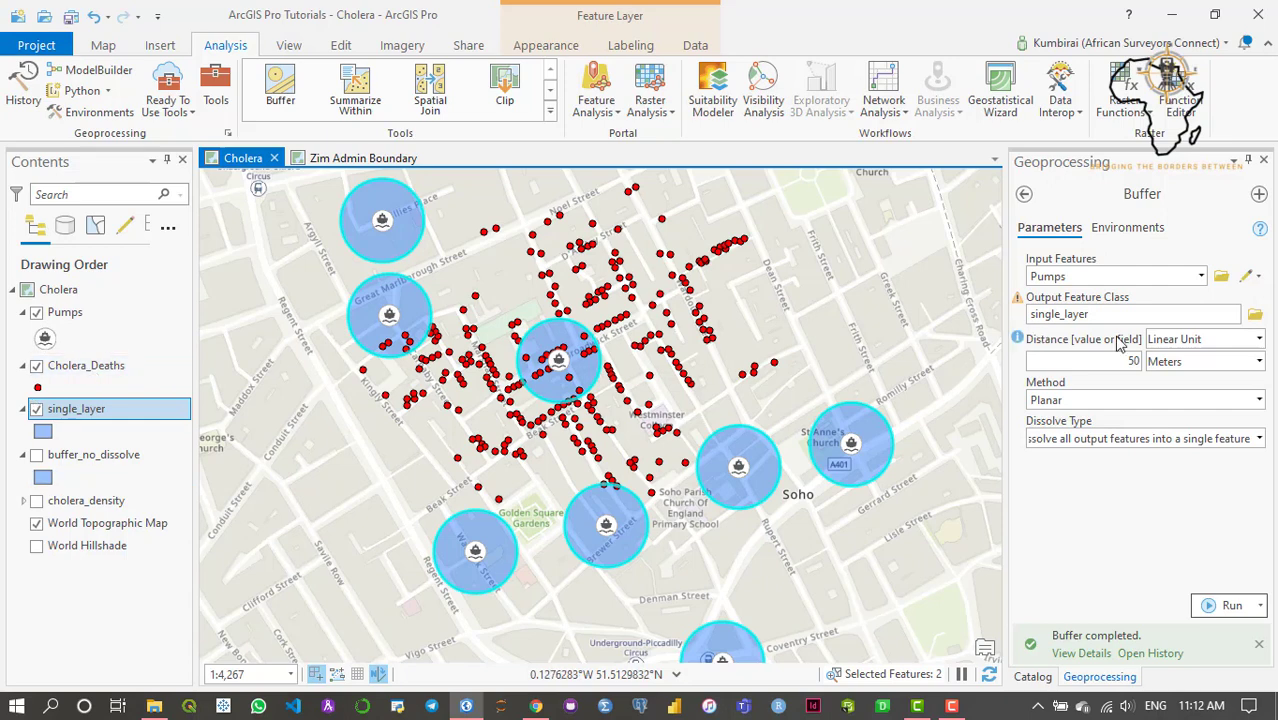
Step: Run the single-feature dissolve buffer at 100 meters with single_layer_100m as the output feature class
click(1138, 362)
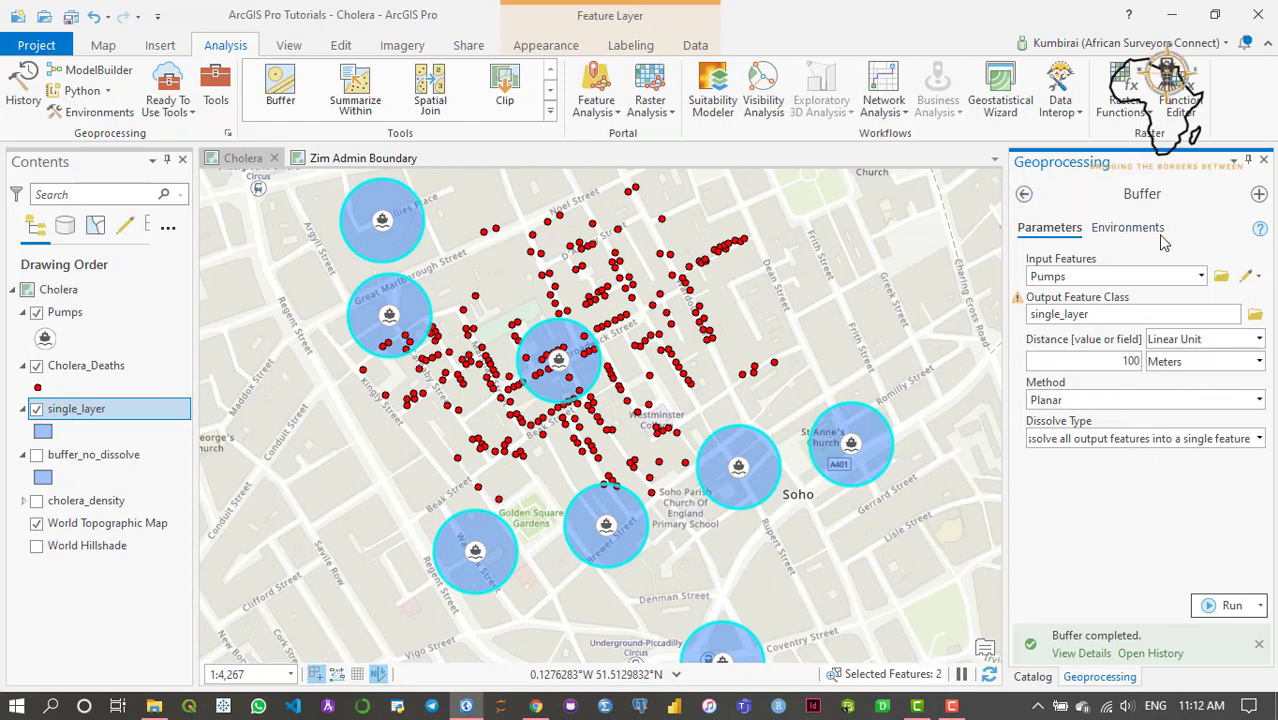
drag(710, 408, 714, 401)
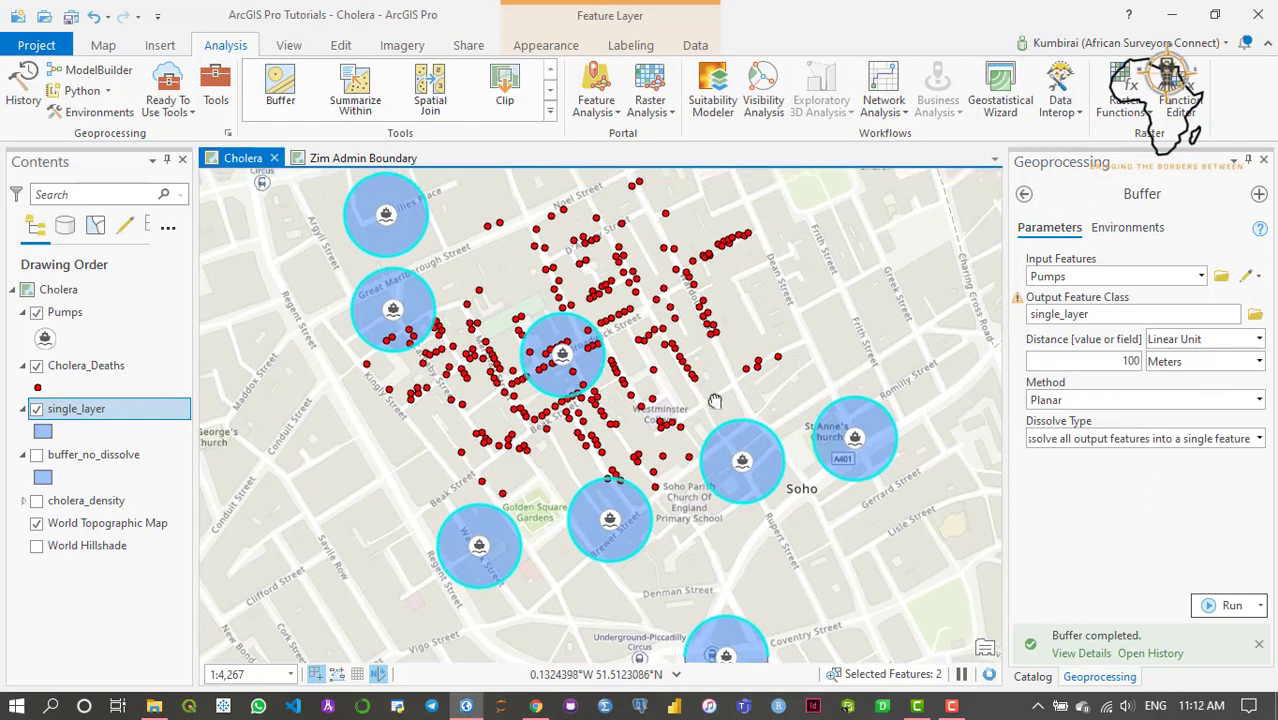
click(1125, 314)
text(_)
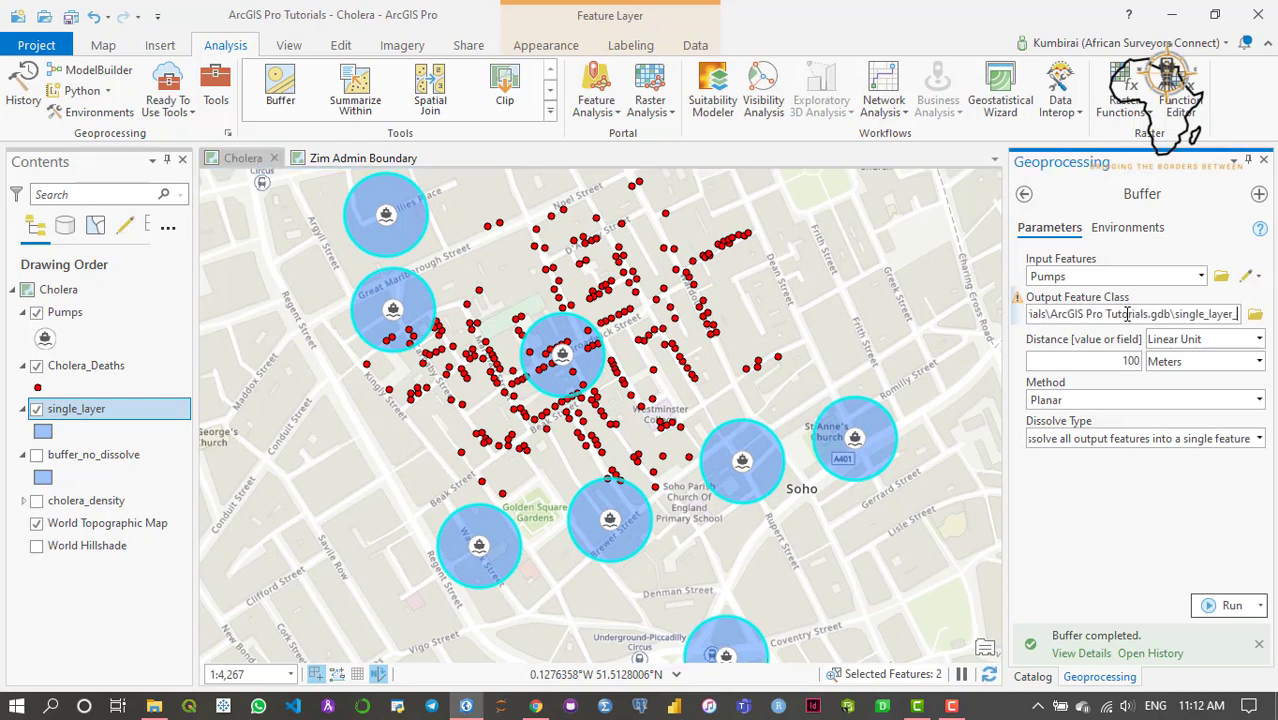
text(100m)
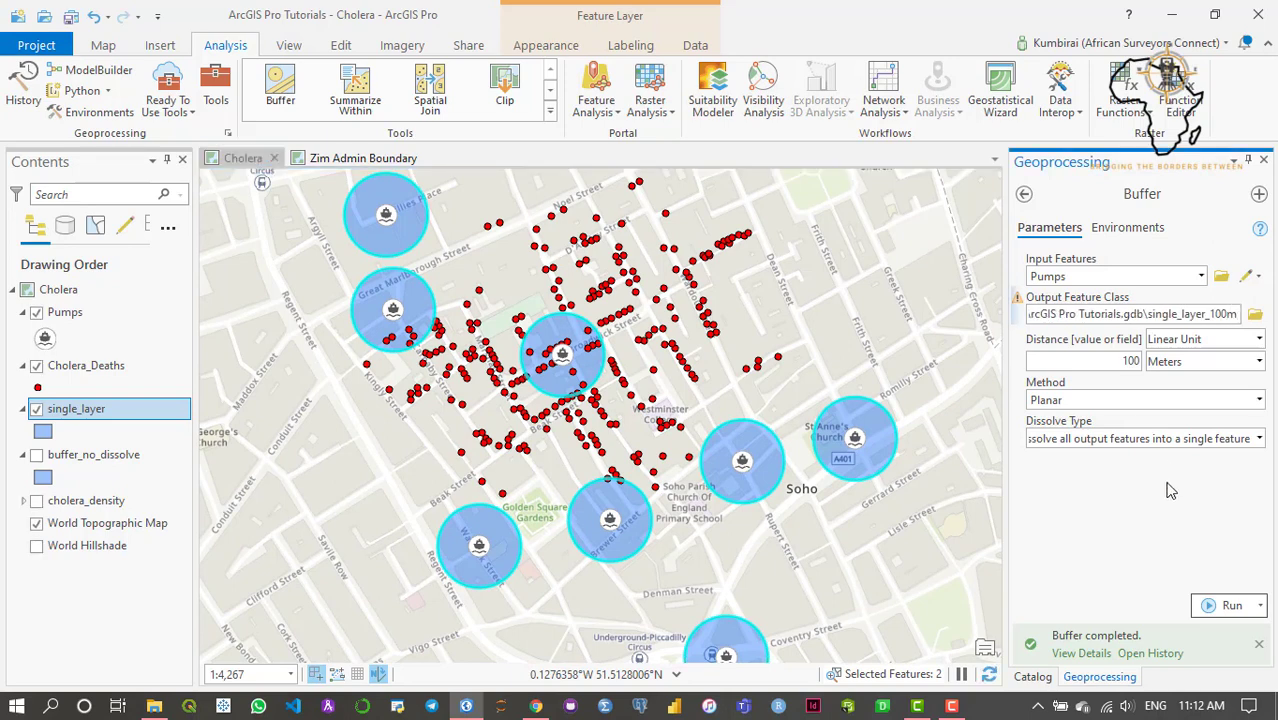
click(1218, 606)
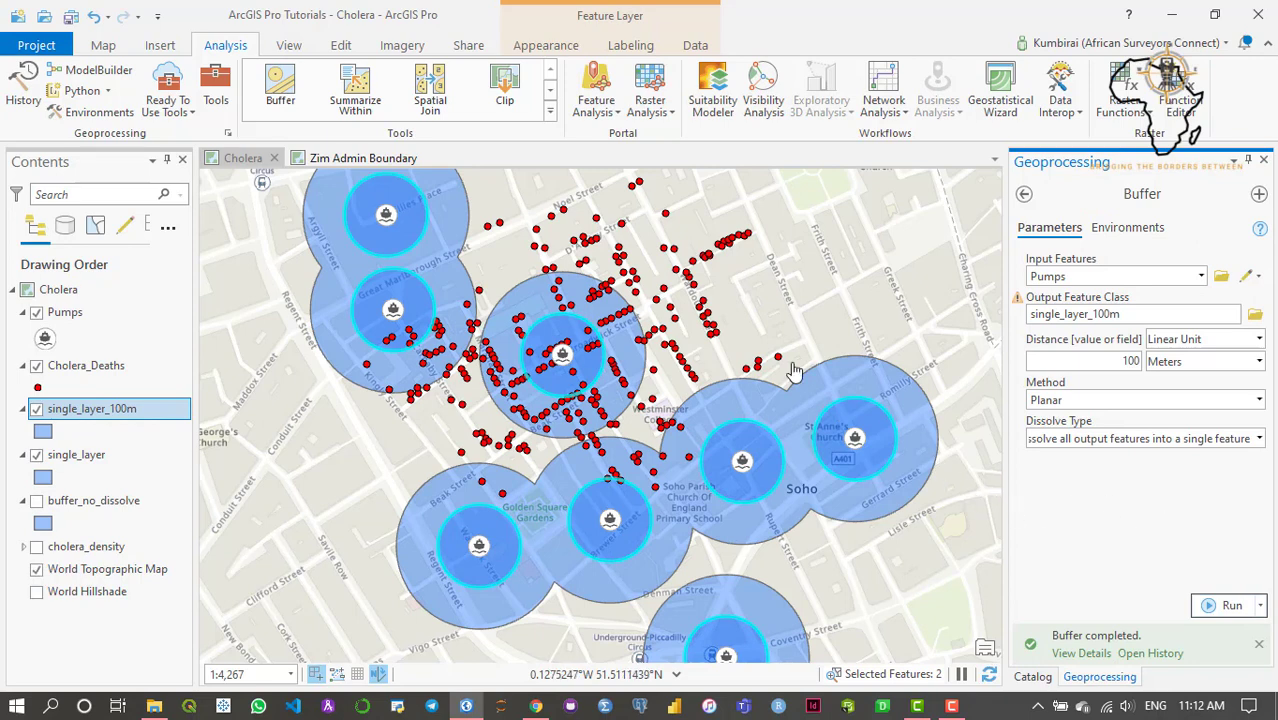
Step: Hide the single_layer layer and examine where the 100-meter pump buffers overlap on the map
click(37, 455)
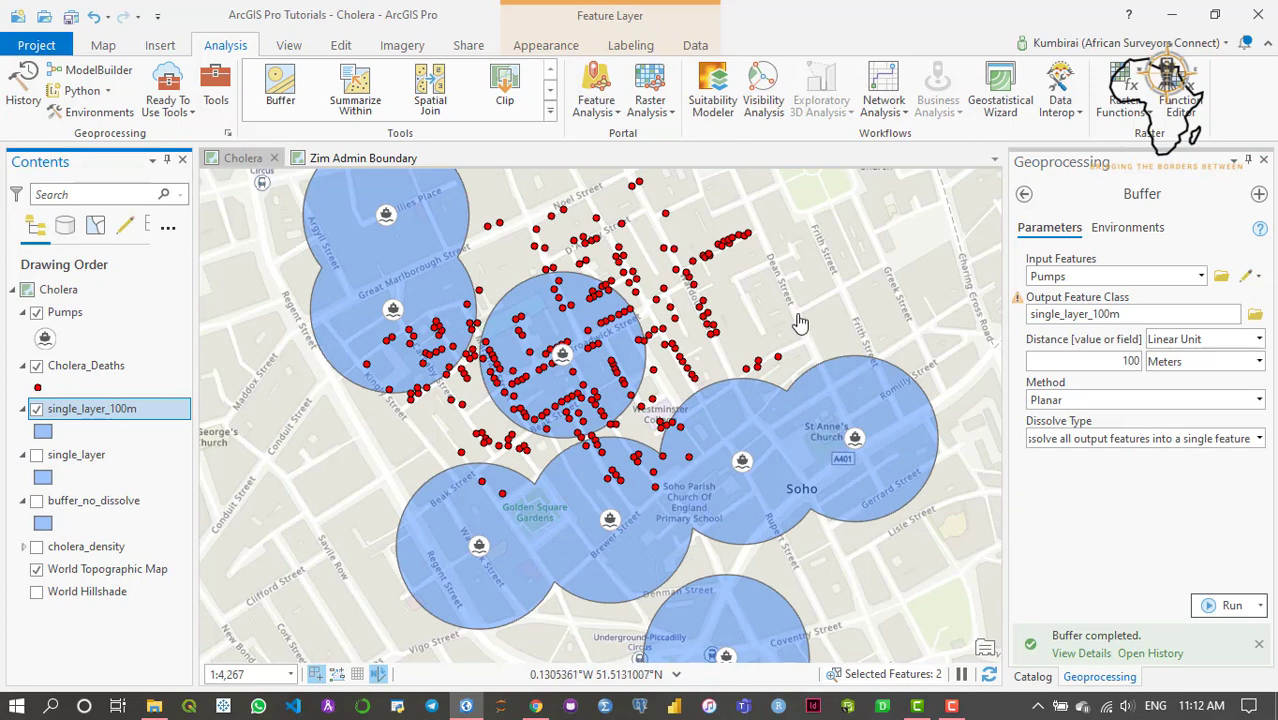
scroll(805, 340, down, 2)
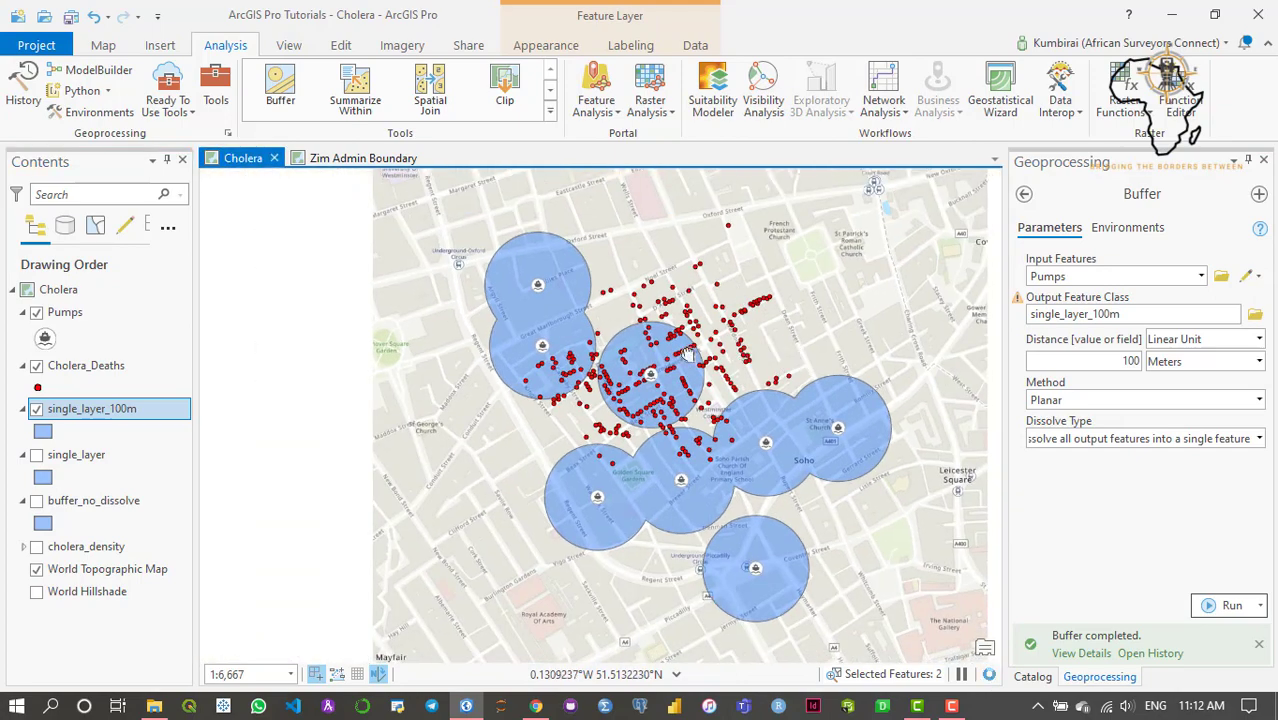
drag(555, 350, 450, 340)
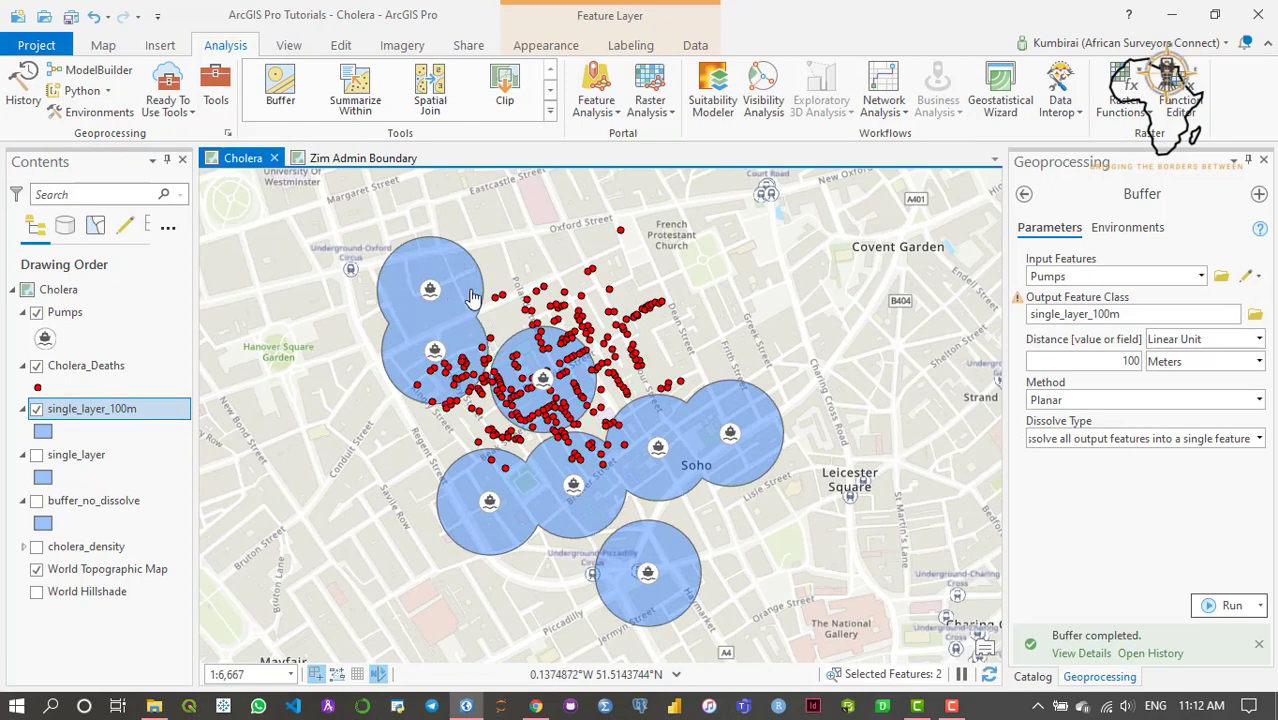
drag(687, 338, 673, 334)
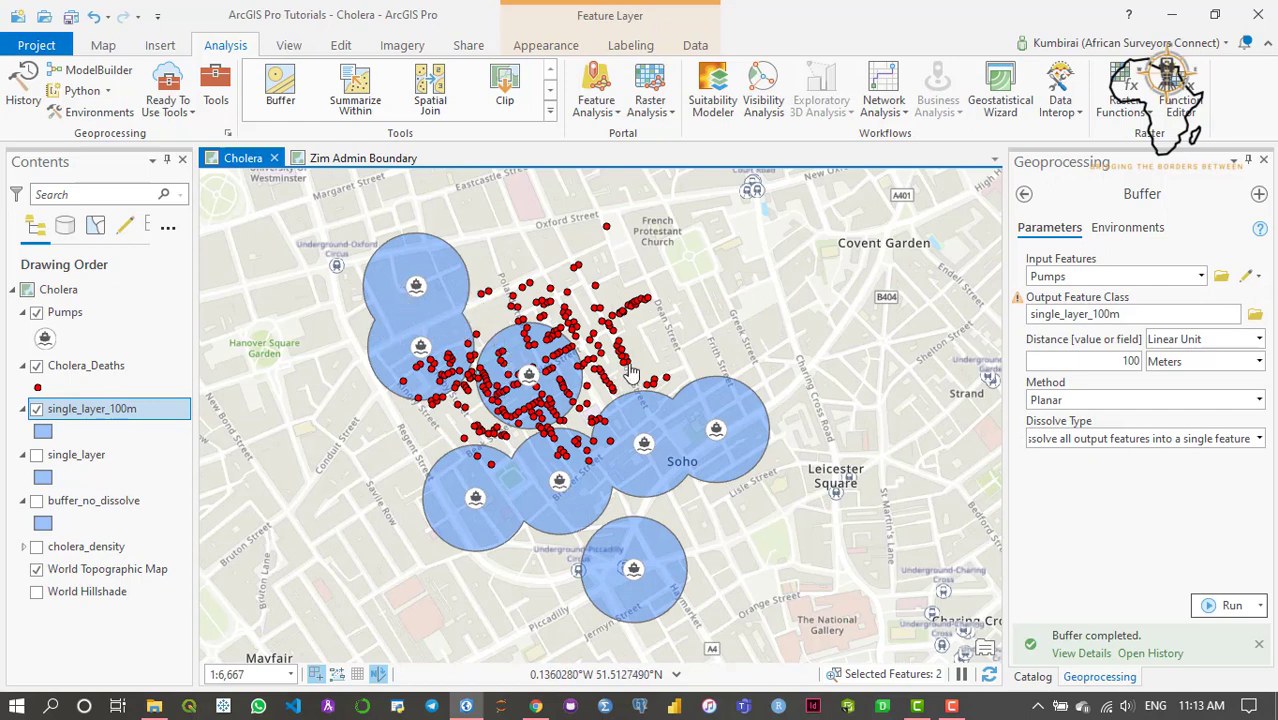
drag(700, 361, 666, 342)
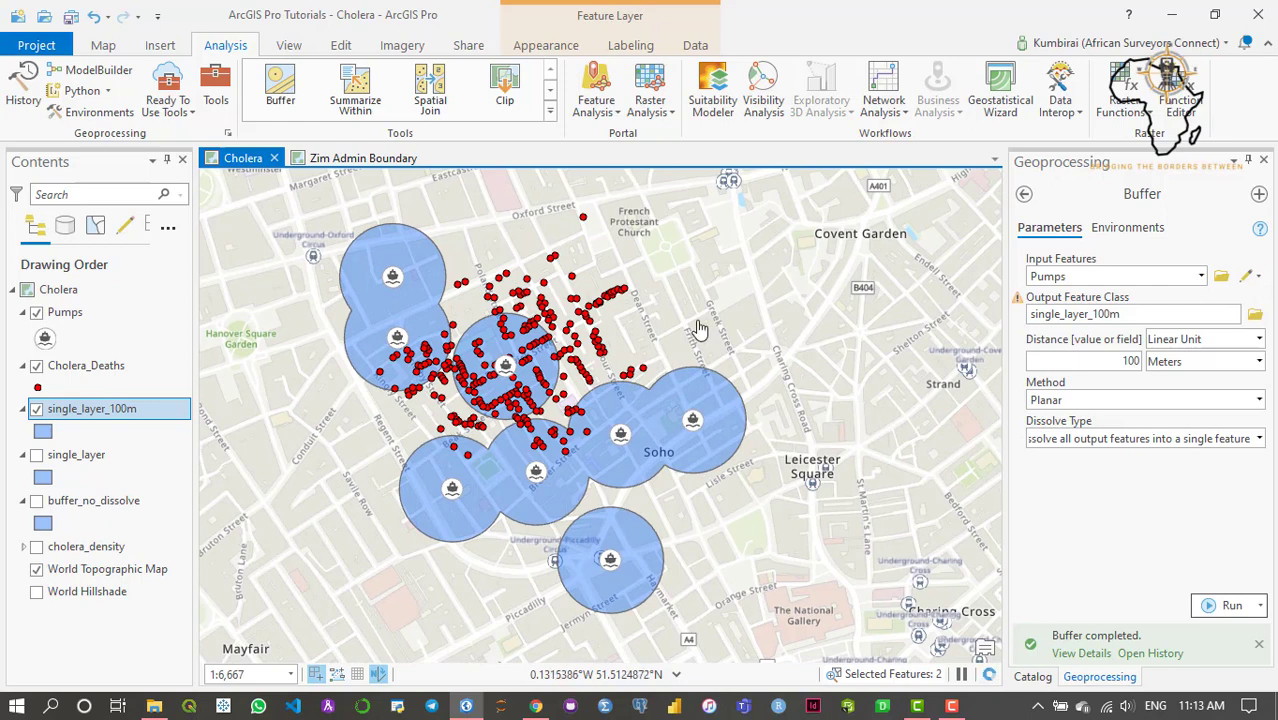
drag(691, 312, 685, 332)
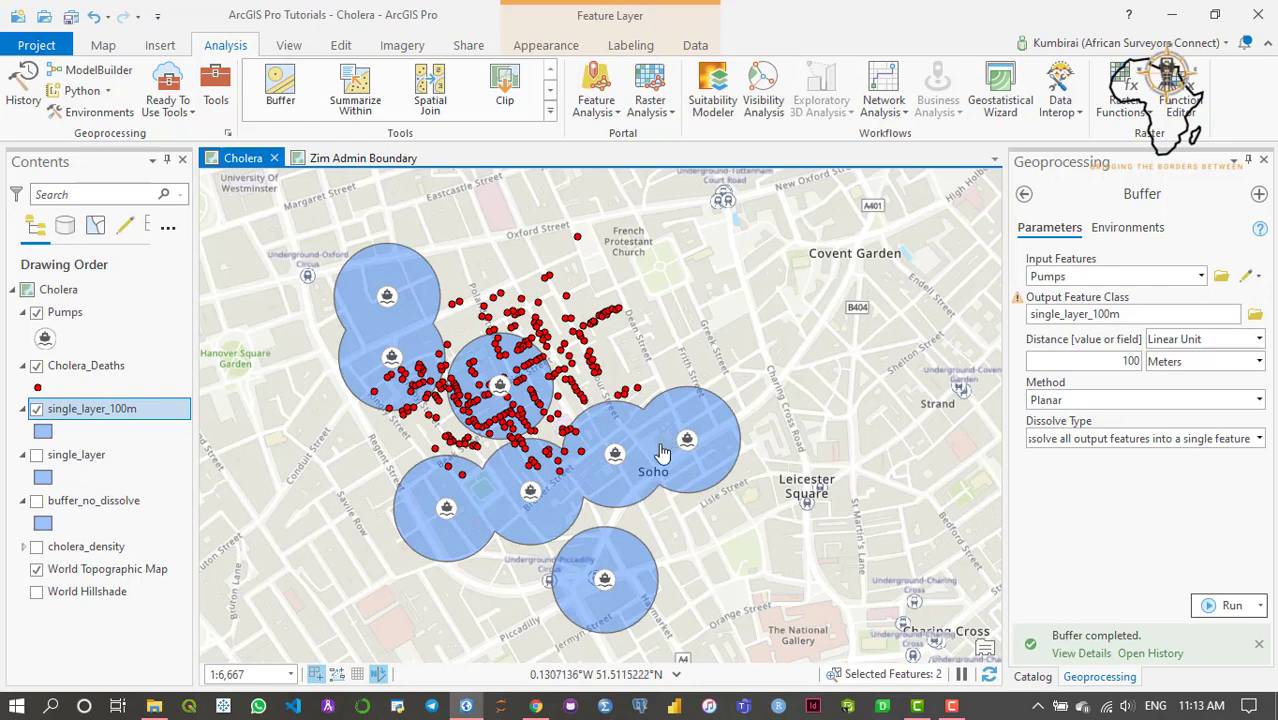
mouse_move(668, 345)
mouse_down()
mouse_move(667, 358)
mouse_move(668, 342)
mouse_up()
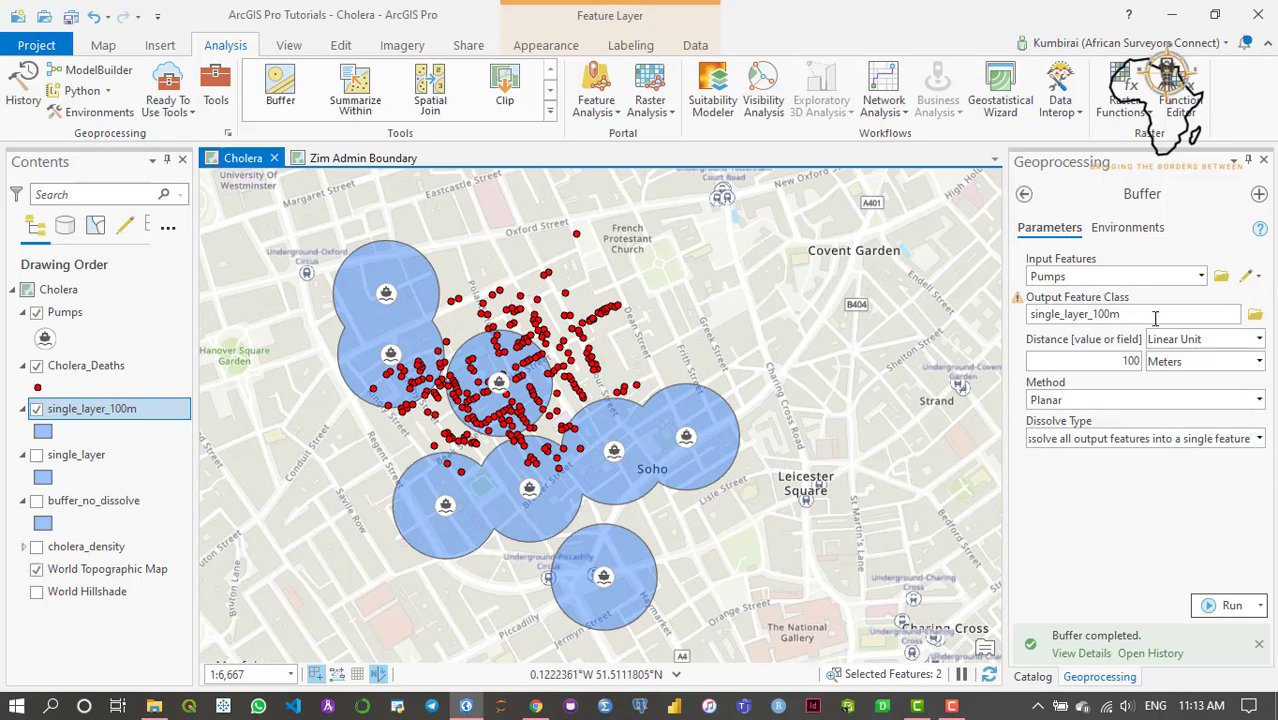
Step: Set the buffer to dissolve by the listed fields' unique values using the Id field, with a distance of 50 meters
click(1155, 318)
click(1257, 438)
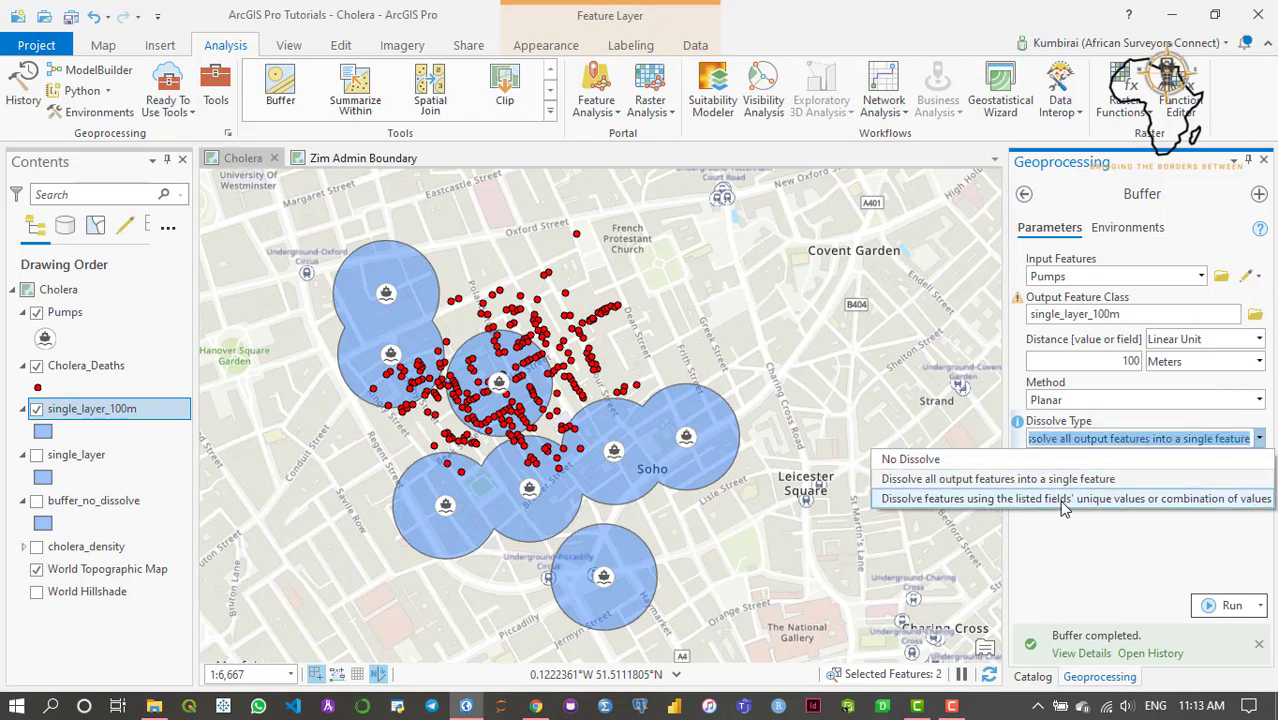
click(1063, 499)
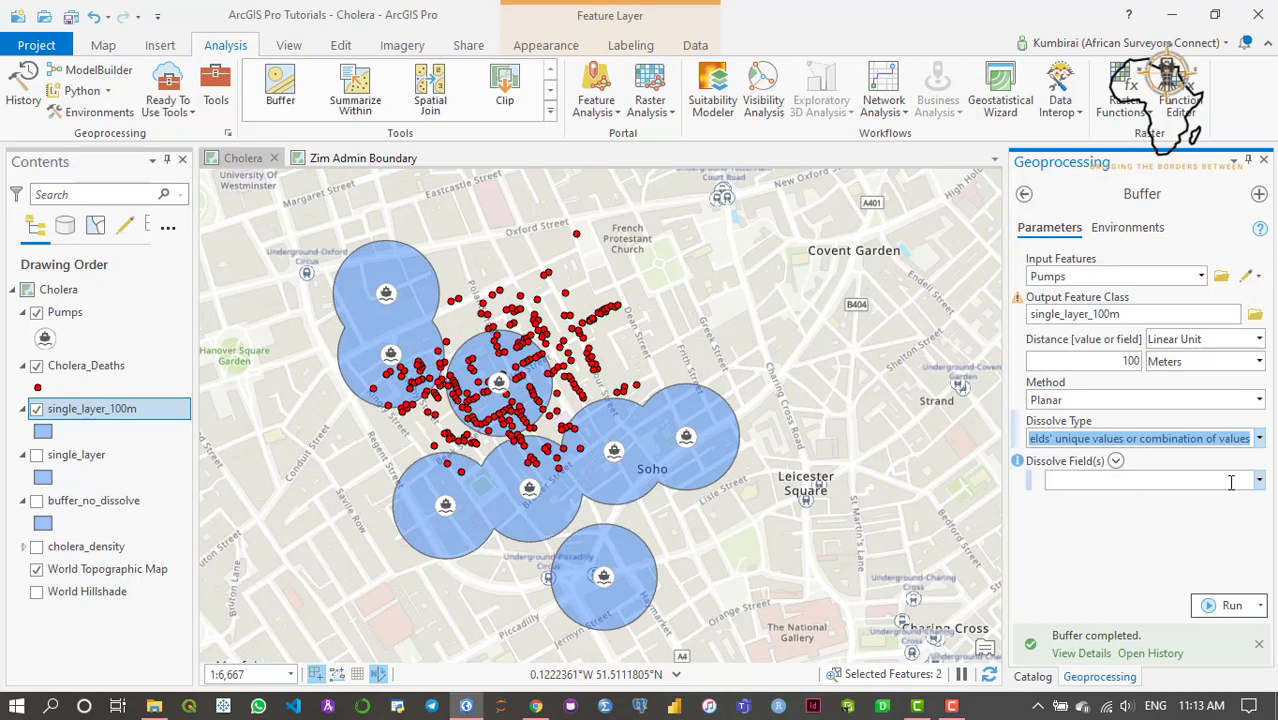
click(1259, 482)
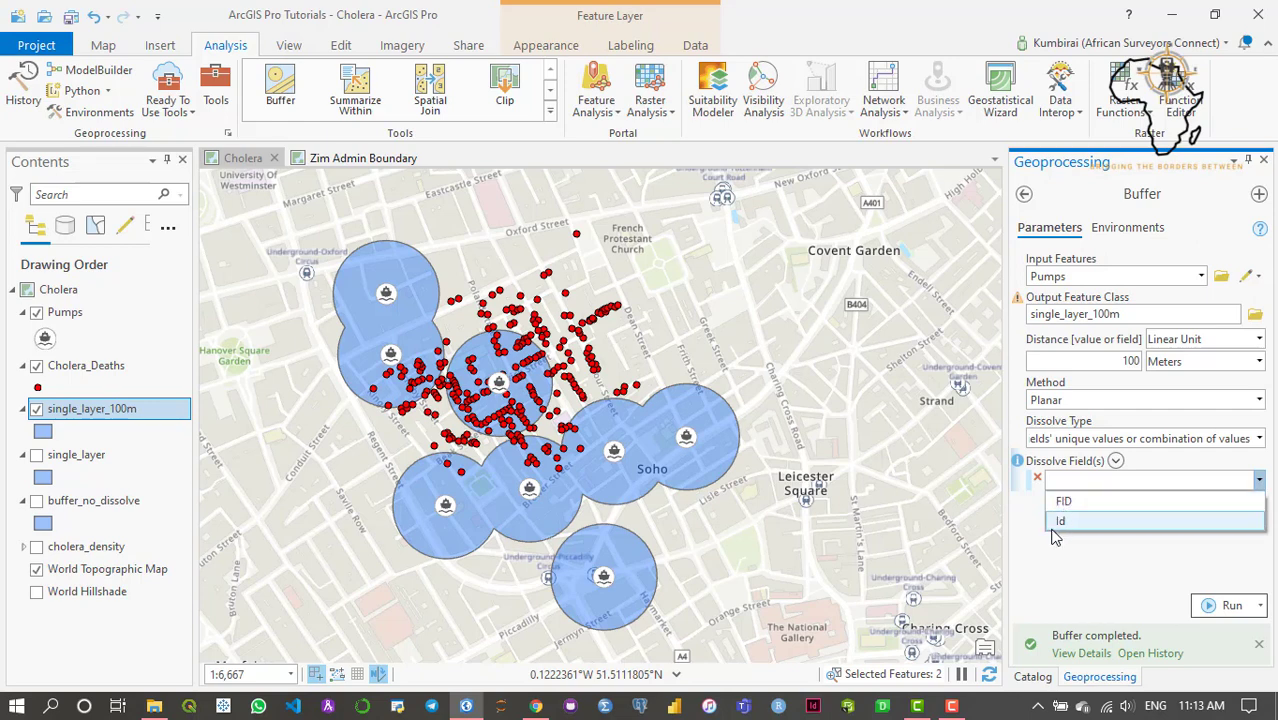
click(1066, 520)
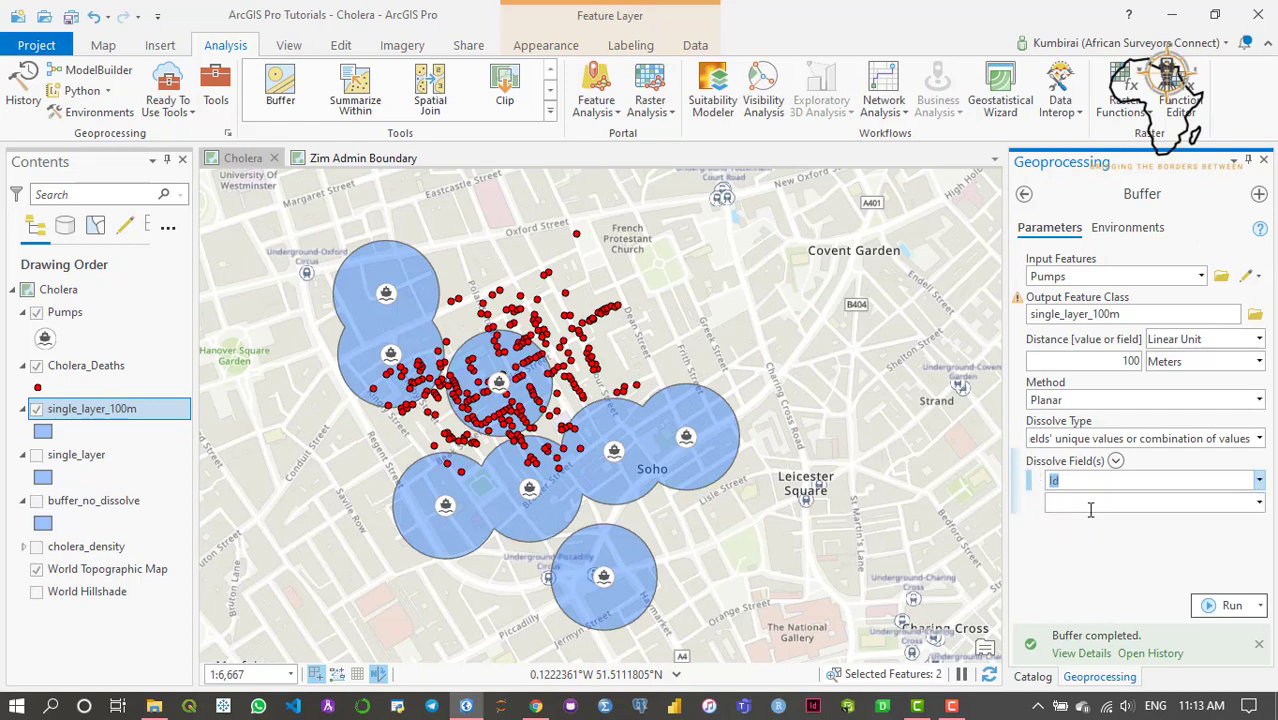
click(1142, 535)
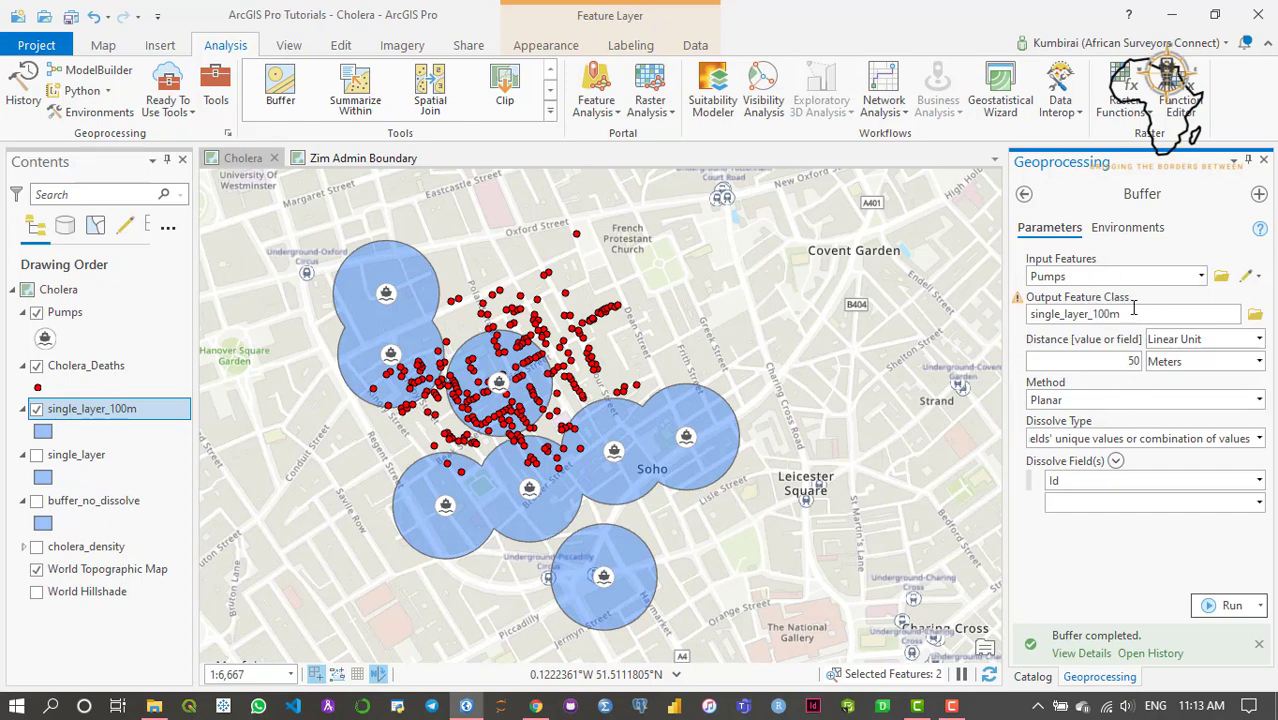
Step: Change the buffer's output feature class name to single_list_feature_match
drag(1130, 314, 1180, 316)
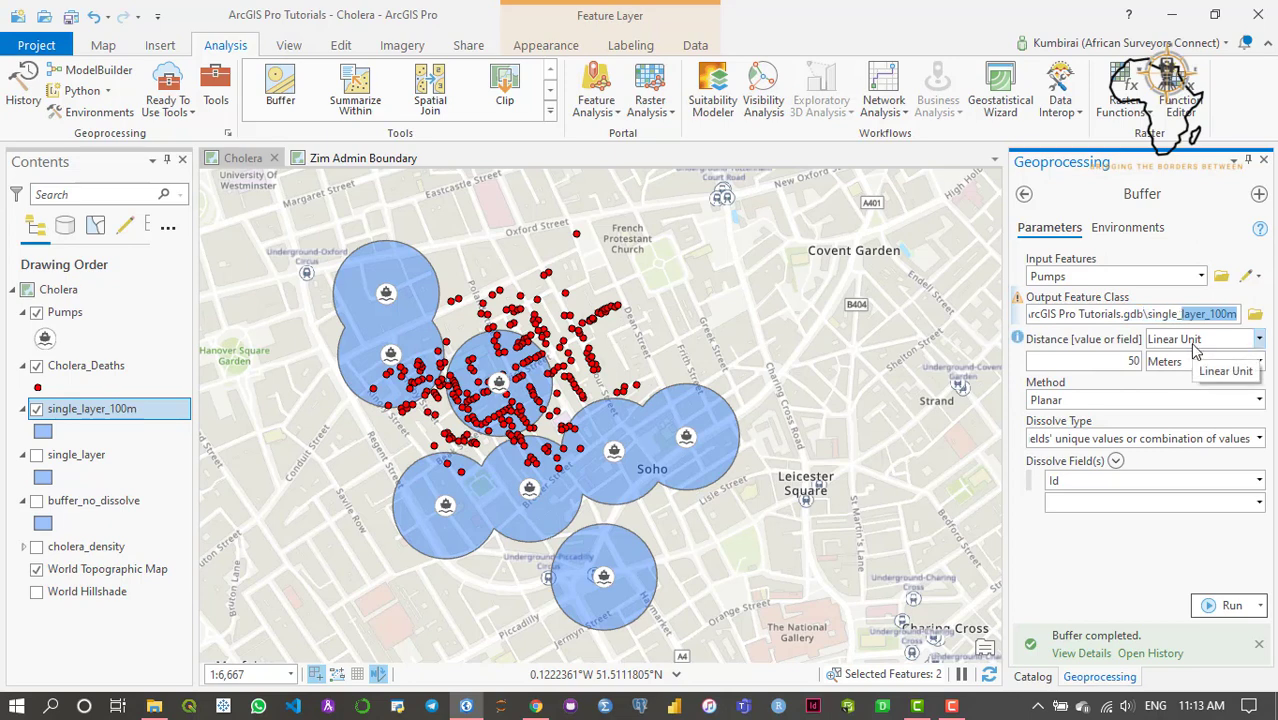
key(BackSpace)
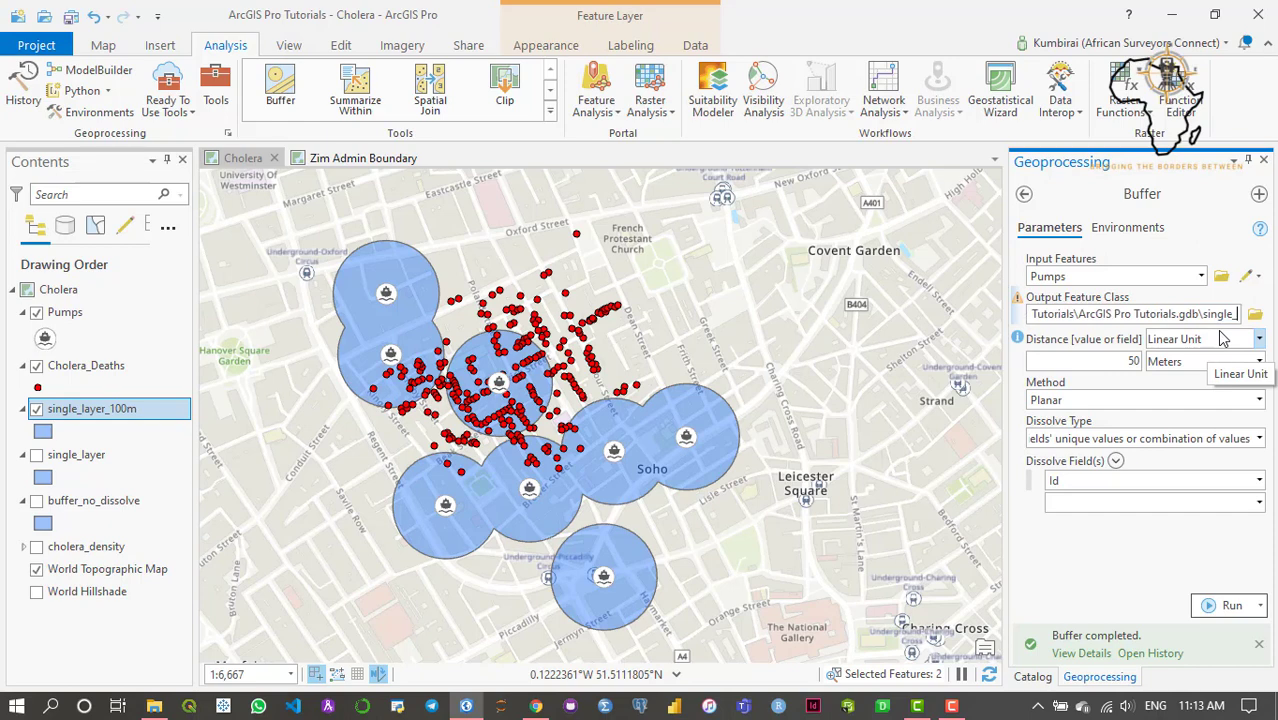
text(list)
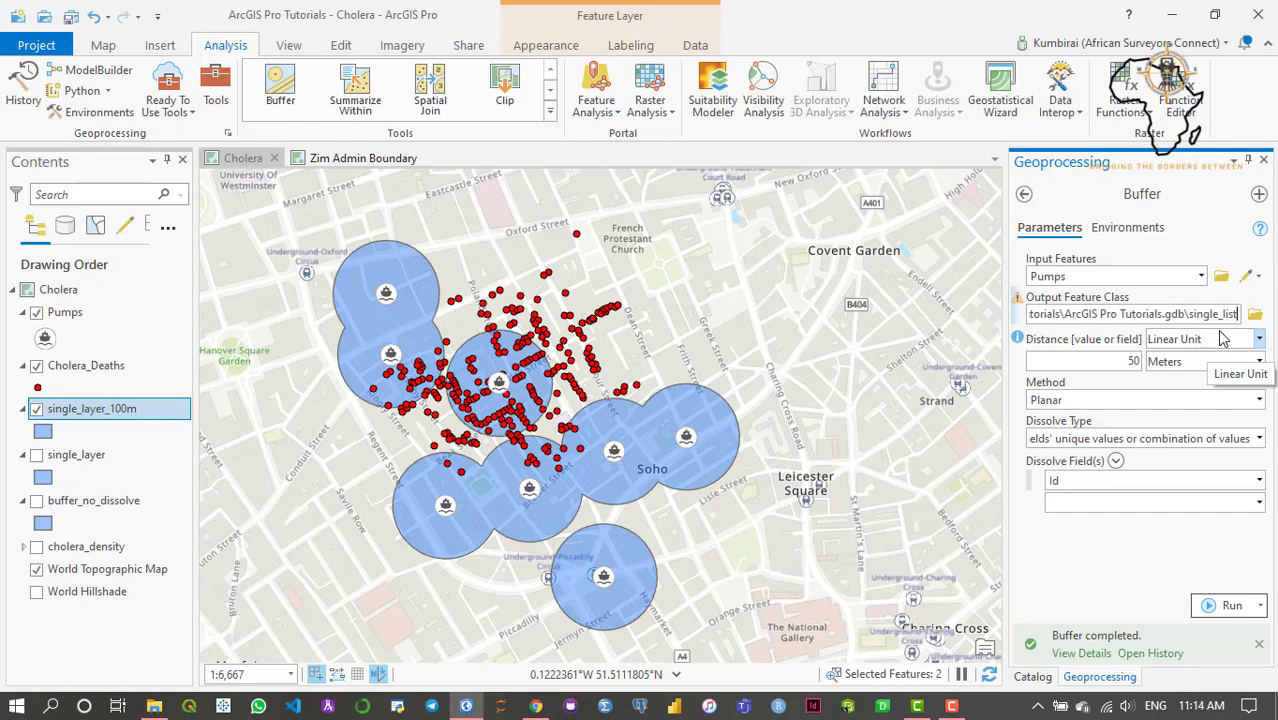
text(_feature)
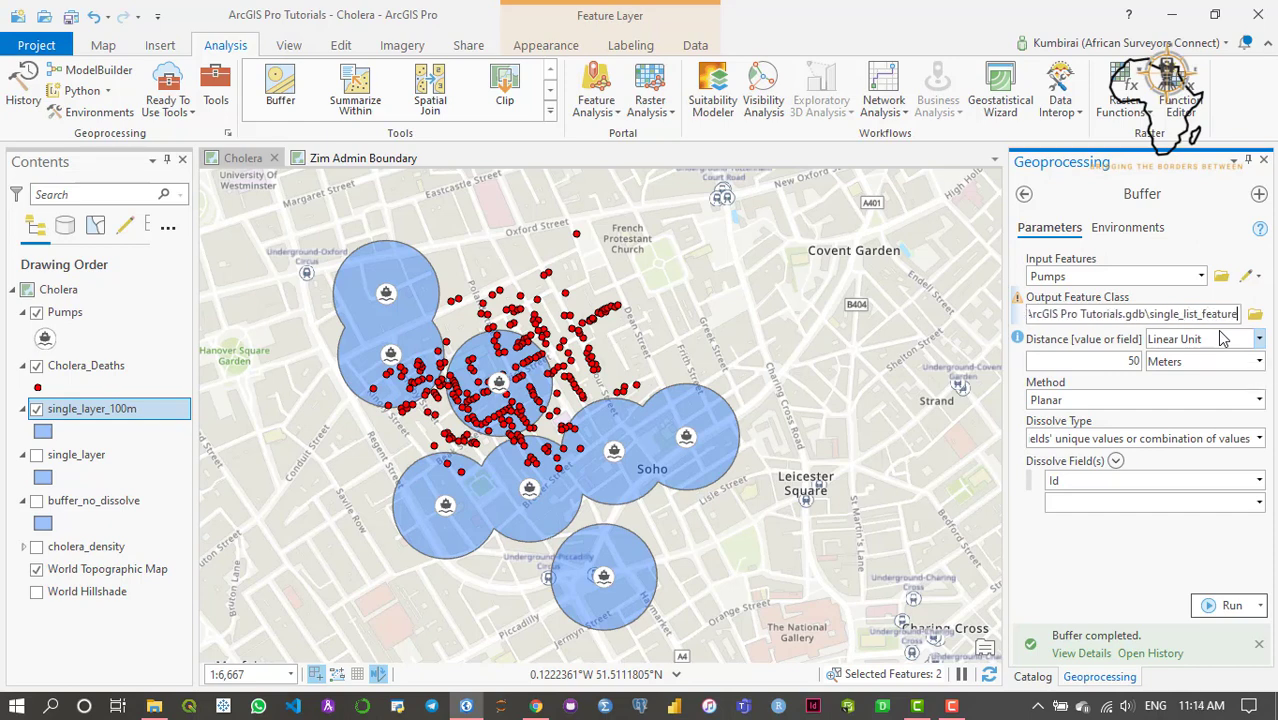
text(_match)
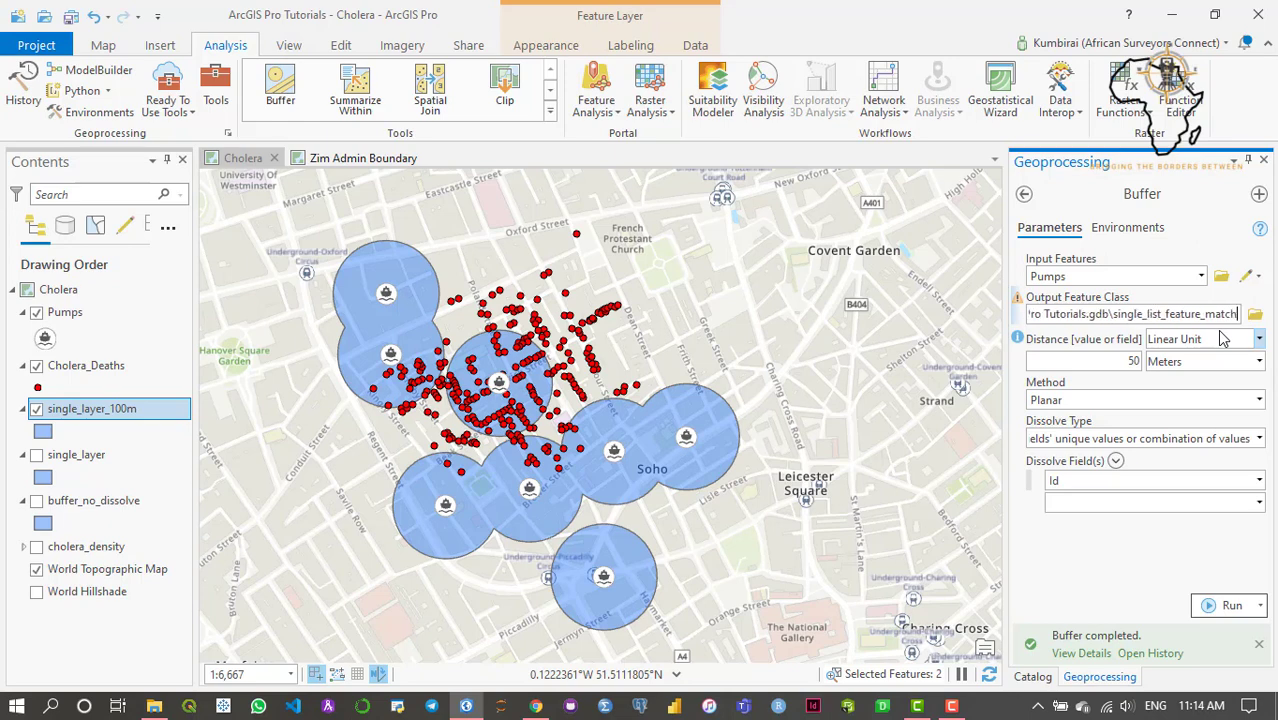
click(1203, 249)
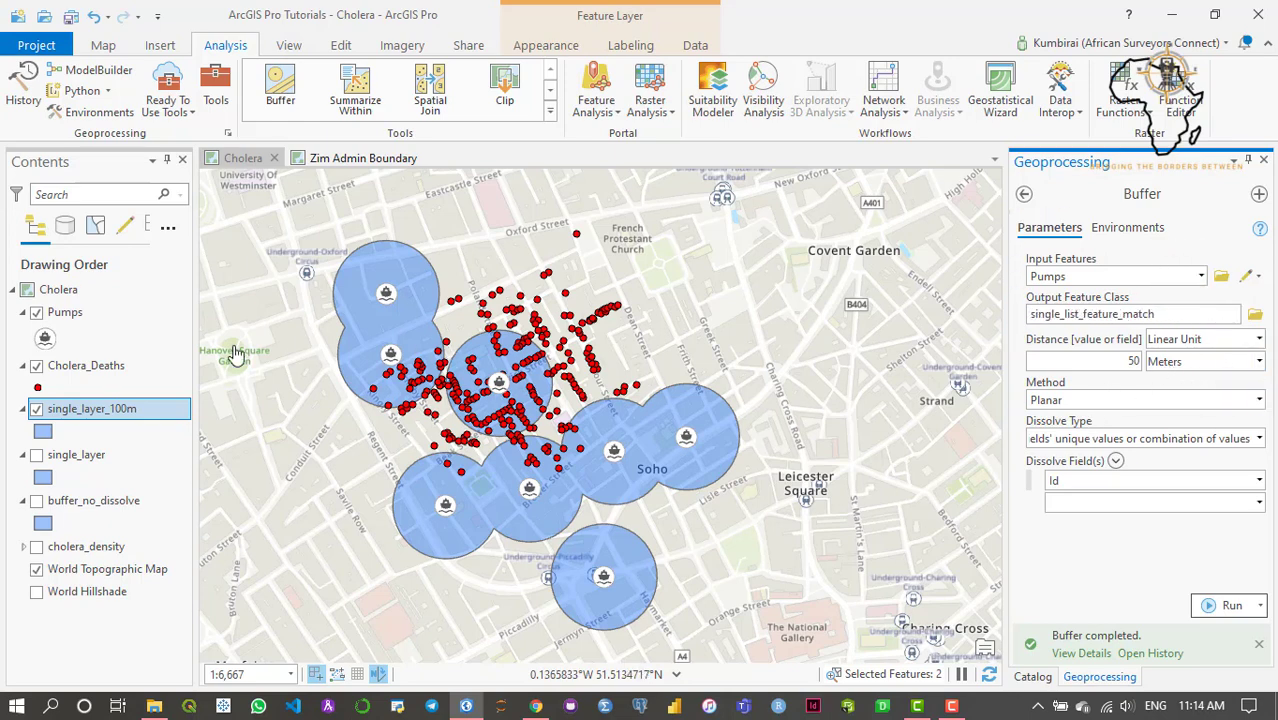
Step: Hide the single_layer_100m layer and run the 50-meter buffer dissolved by Id
click(37, 410)
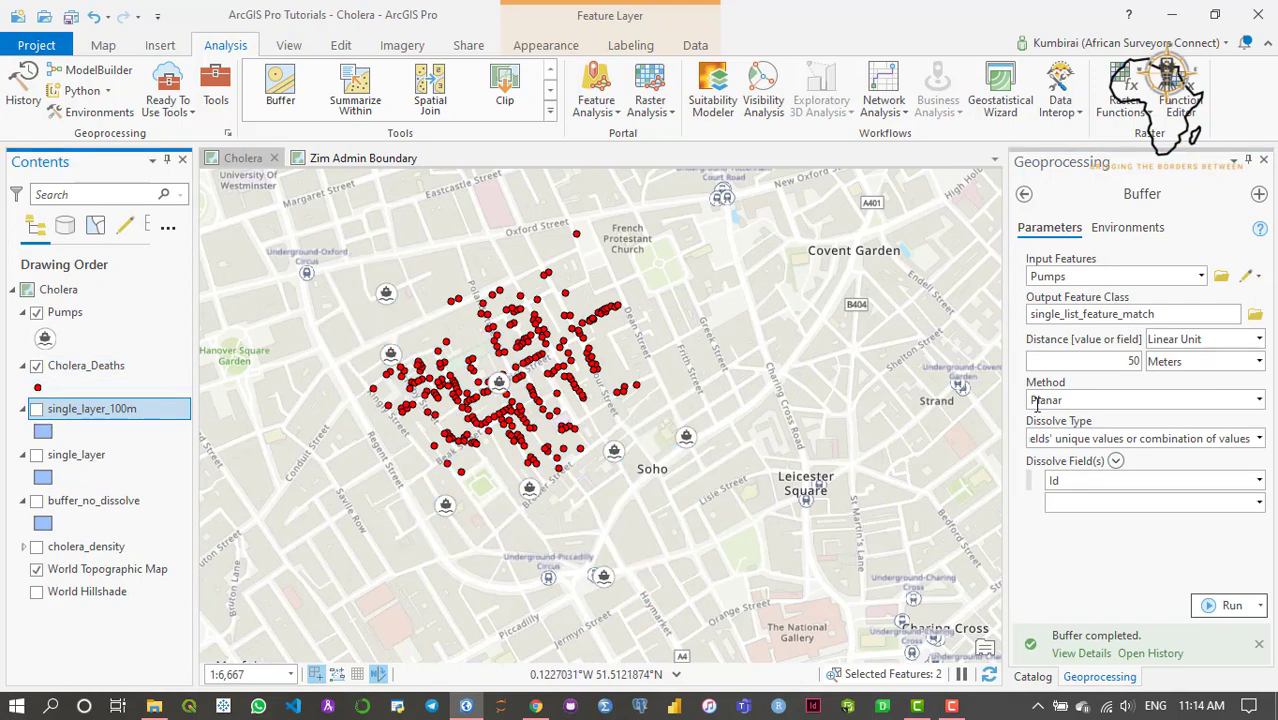
click(1226, 605)
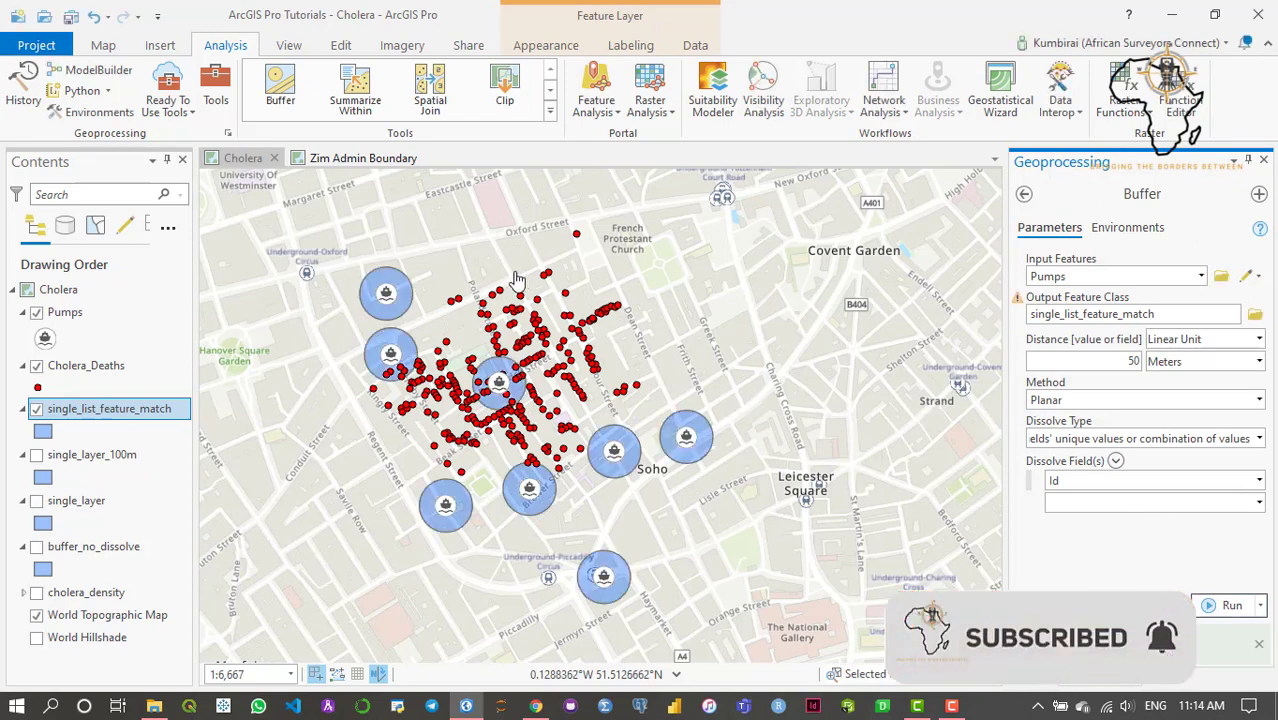
drag(505, 273, 518, 273)
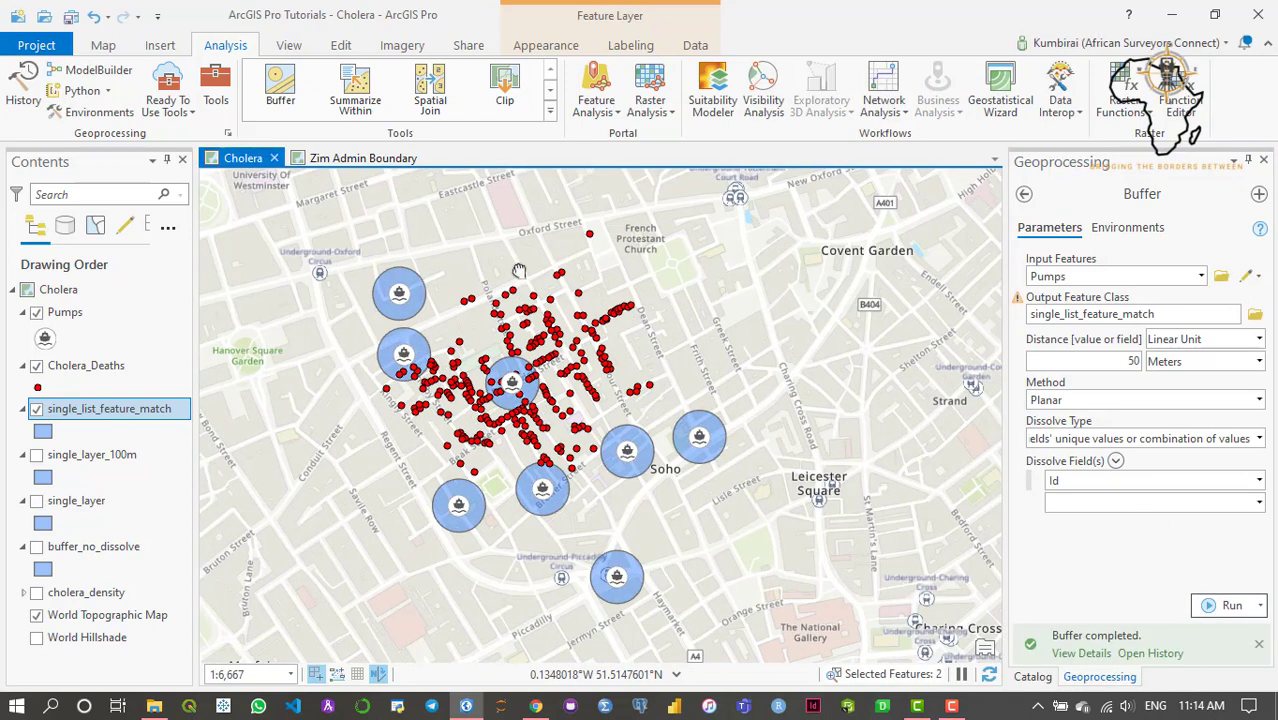
Step: Open the attribute tables of single_list_feature_match and single_layer, making the single_layer layer visible on the map
right_click(118, 412)
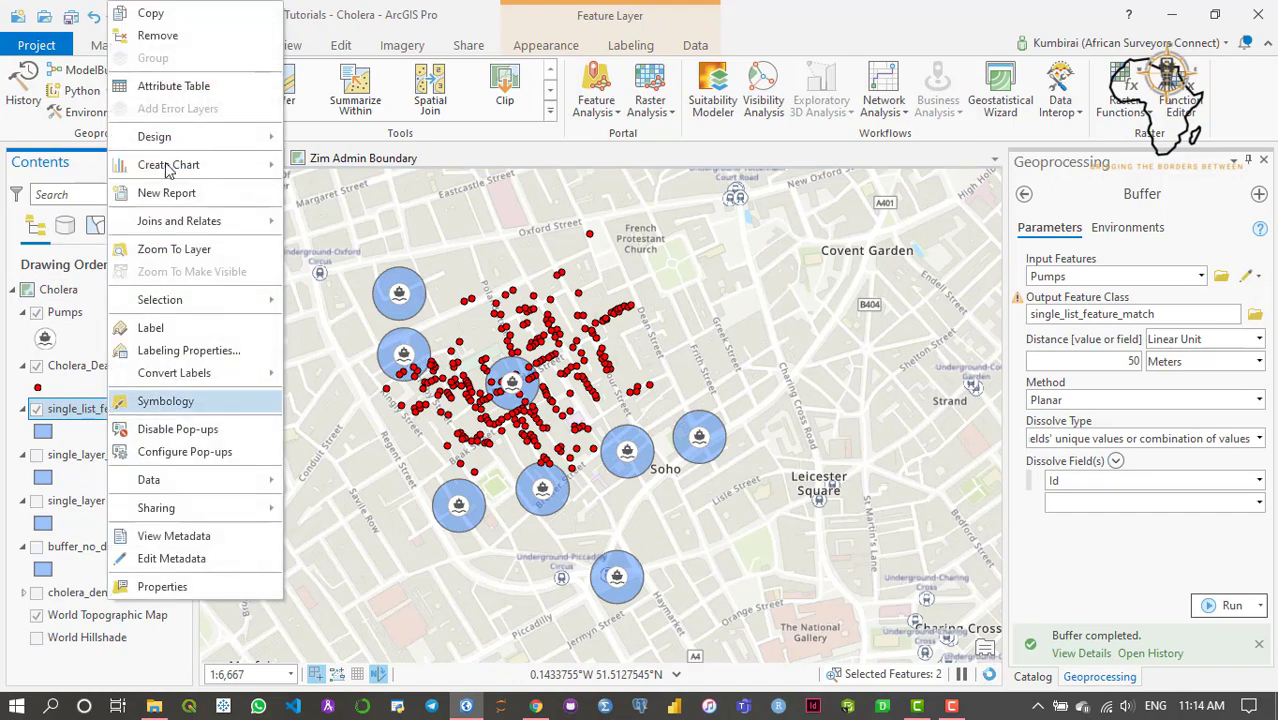
click(173, 86)
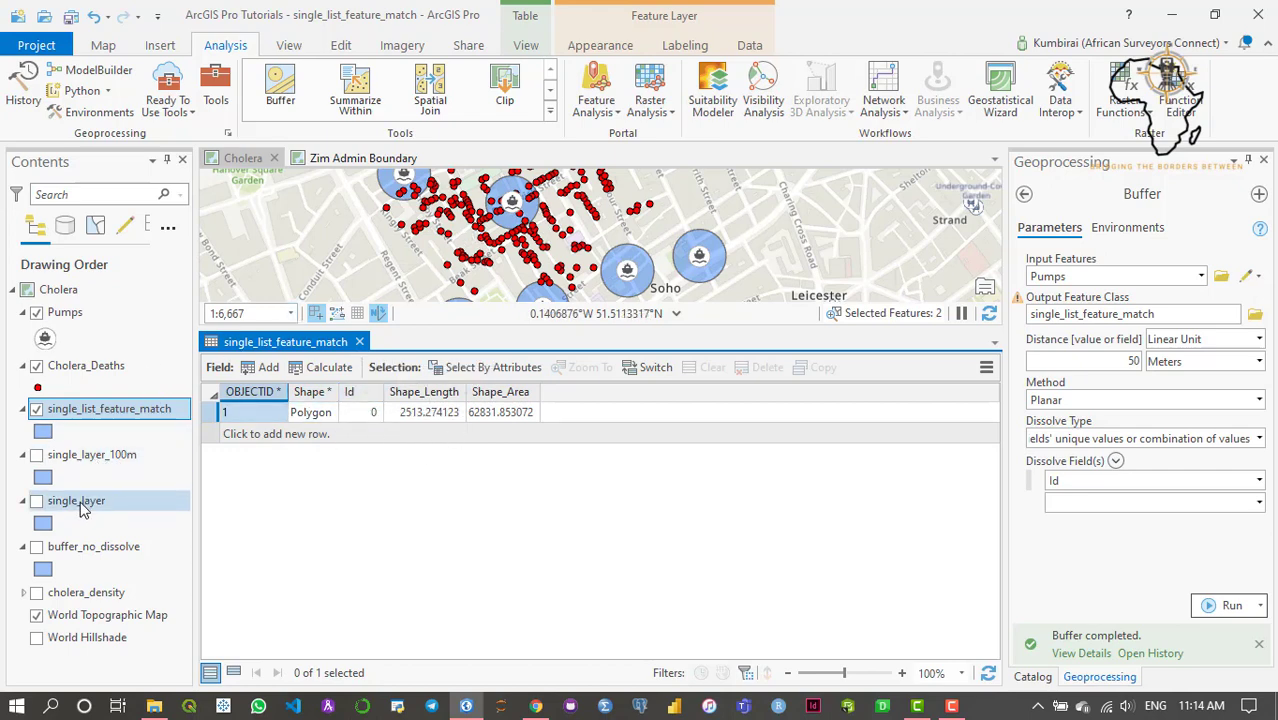
click(36, 501)
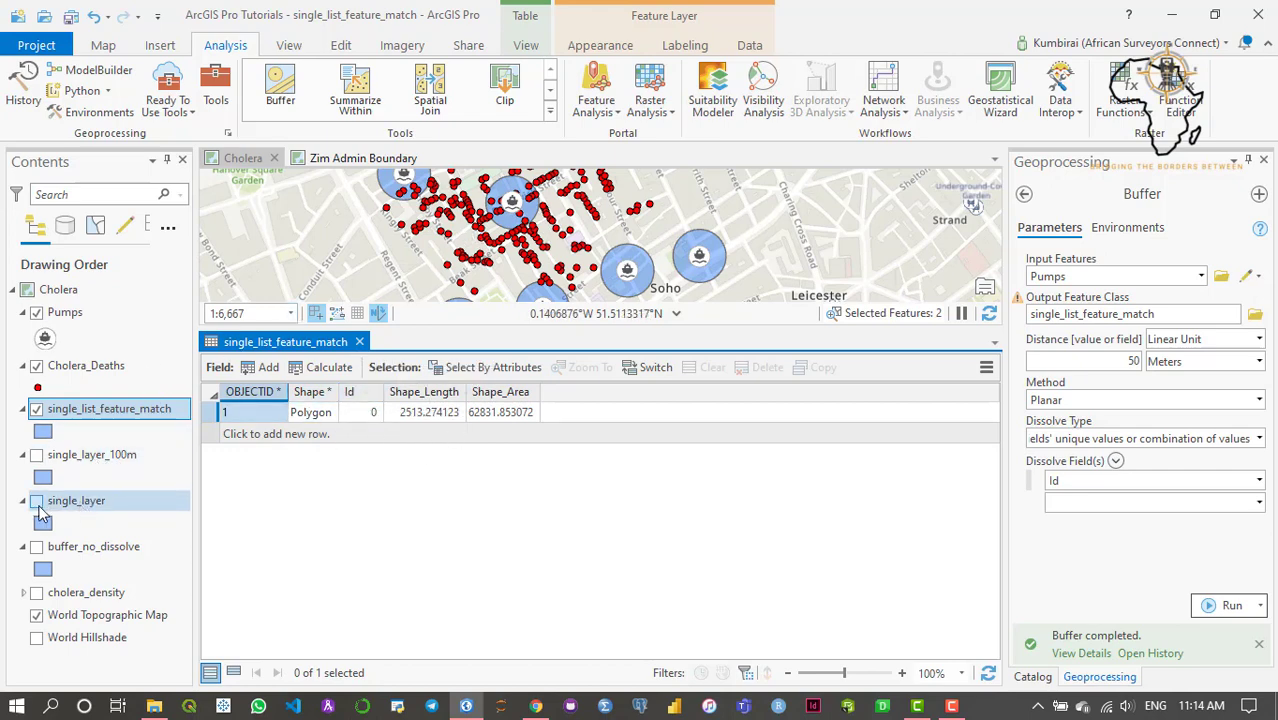
right_click(90, 508)
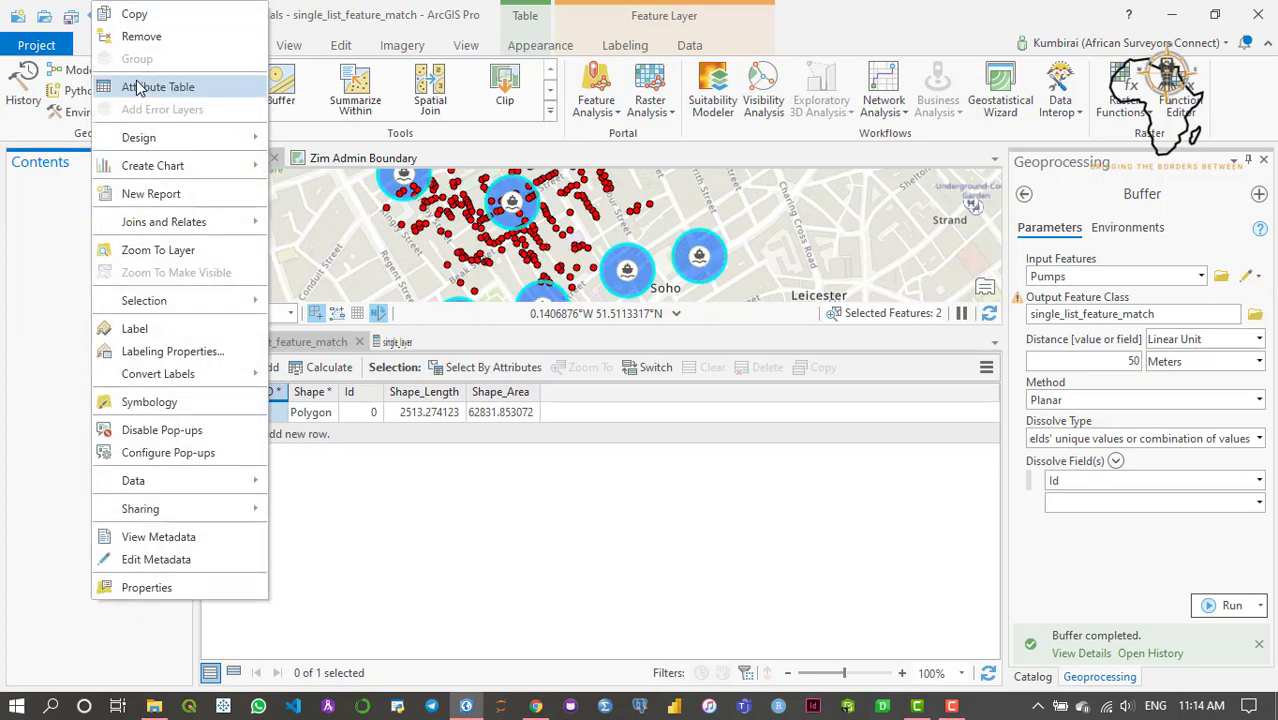
click(140, 87)
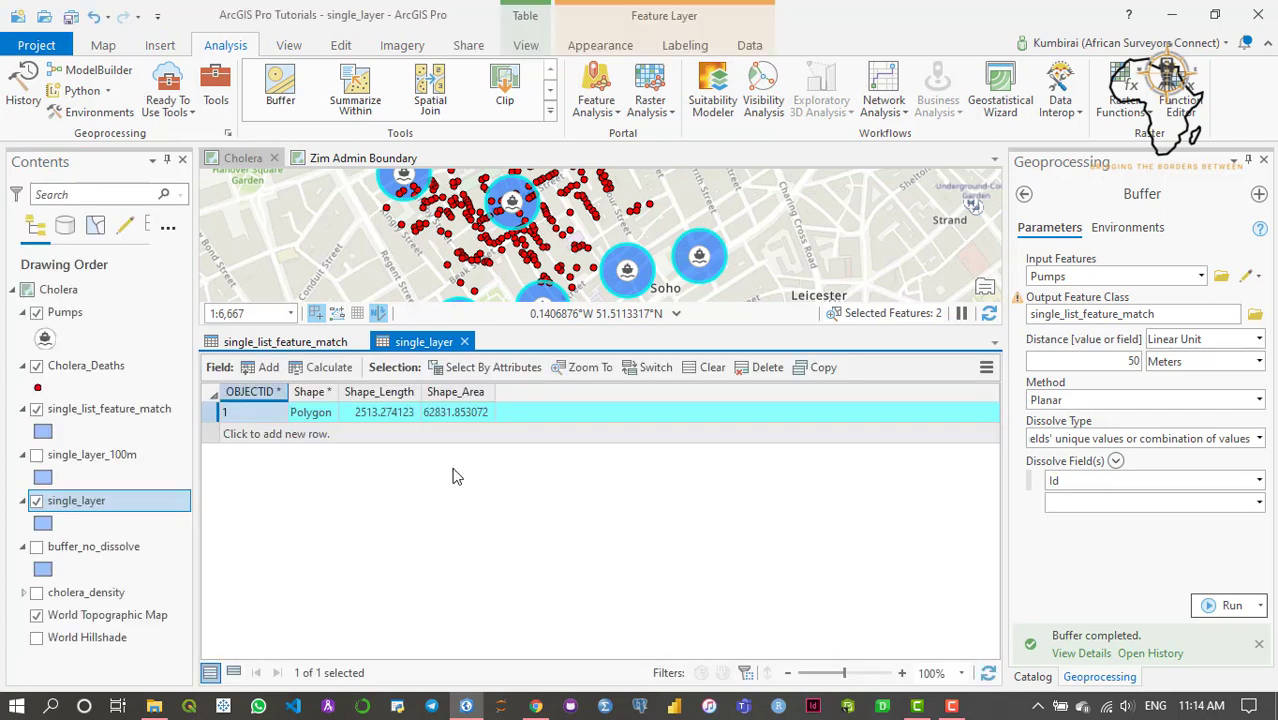
Step: Compare the fields and records of the single_list_feature_match attribute table with those of the single_layer table
click(313, 343)
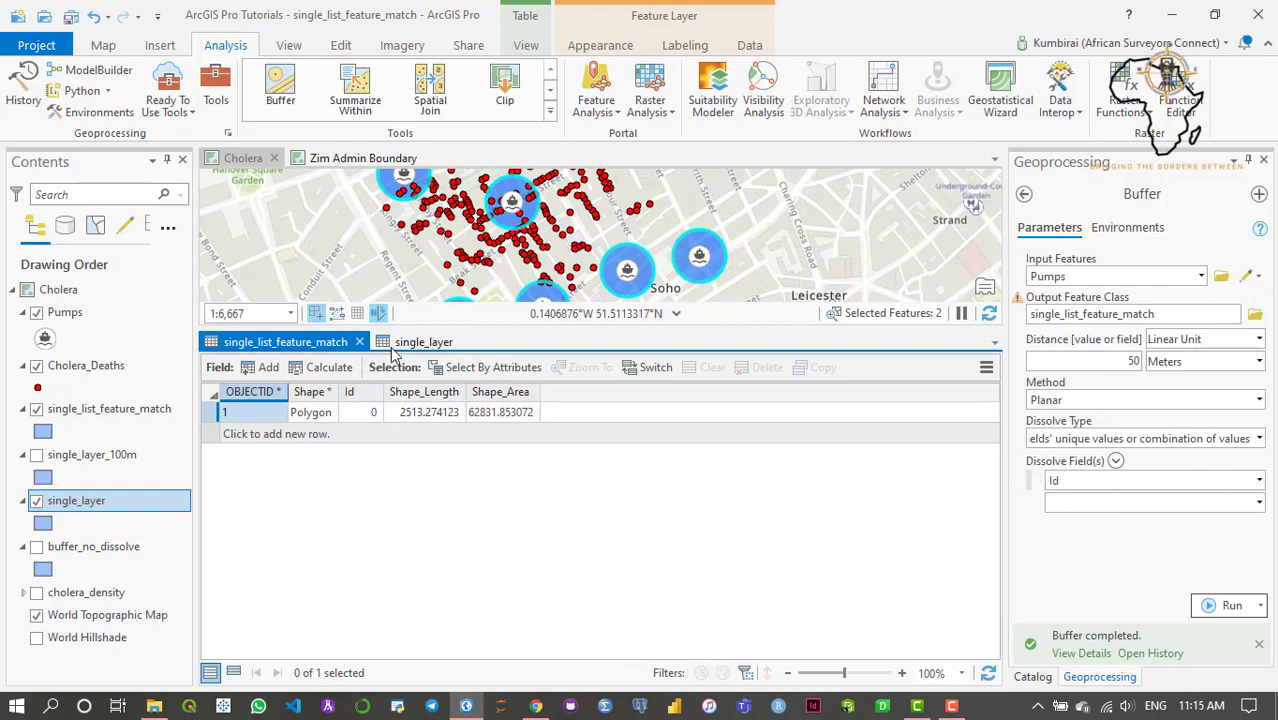
click(395, 346)
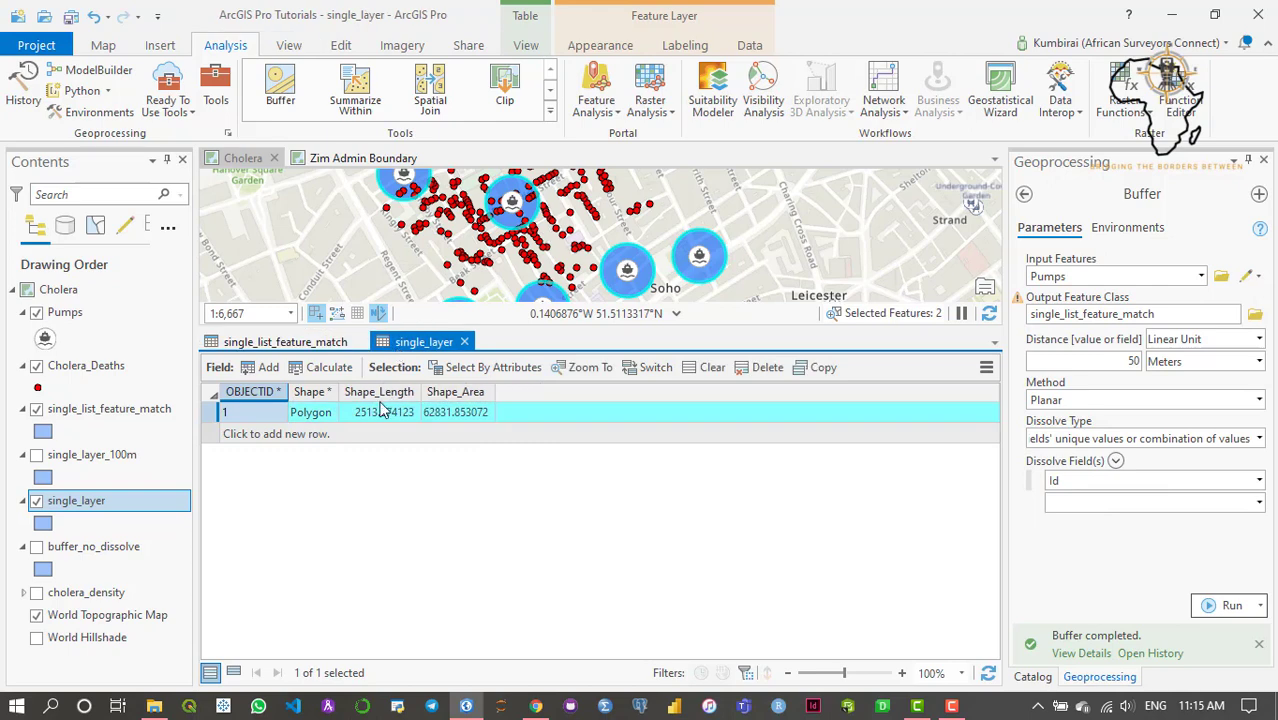
click(313, 344)
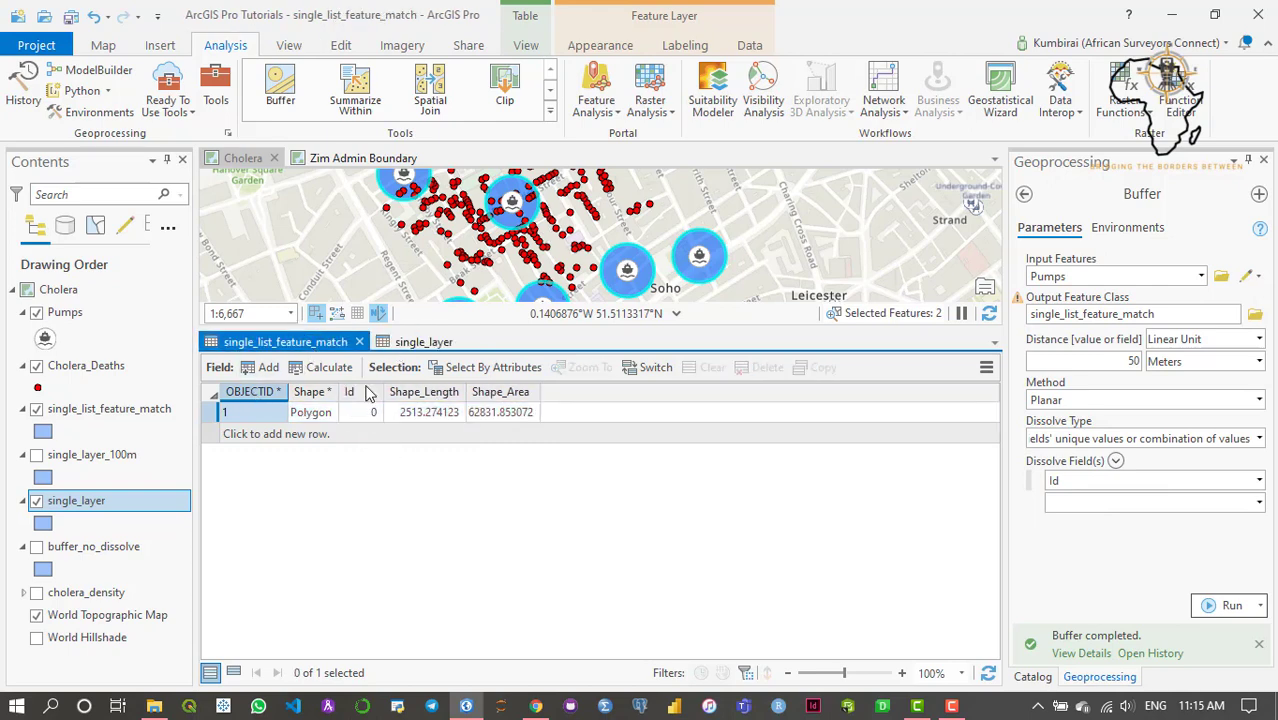
click(426, 347)
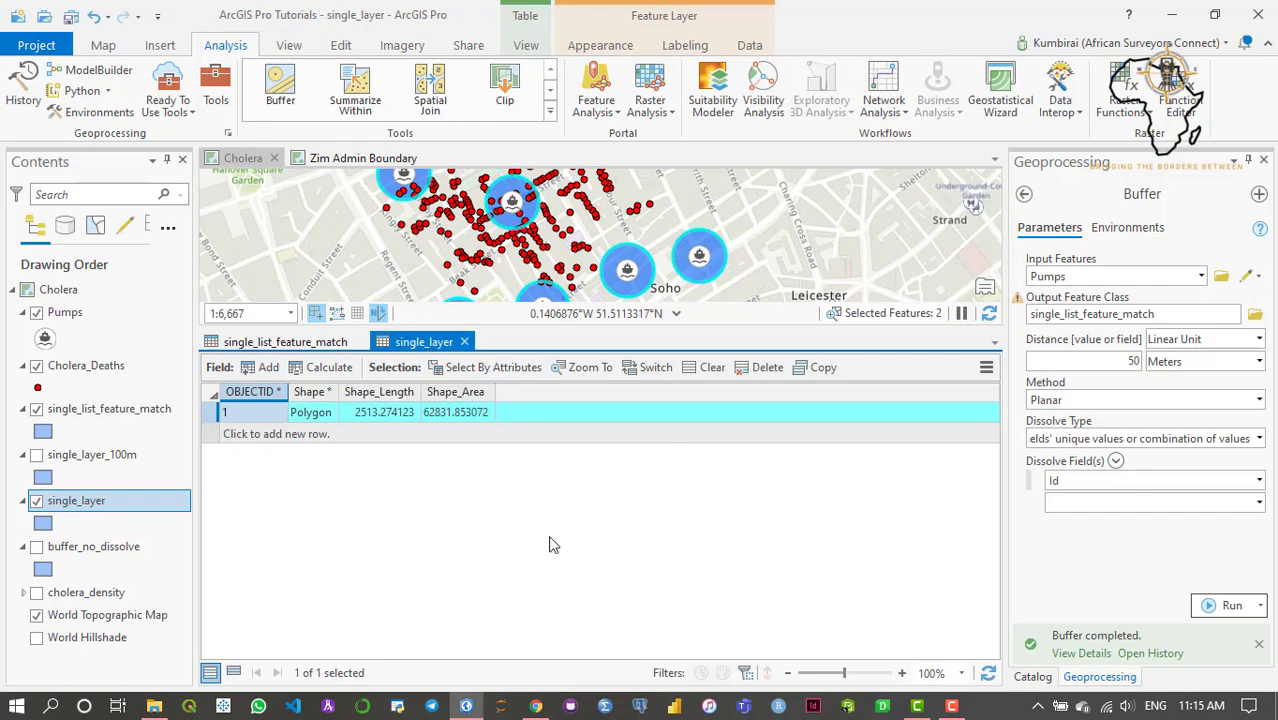
click(226, 418)
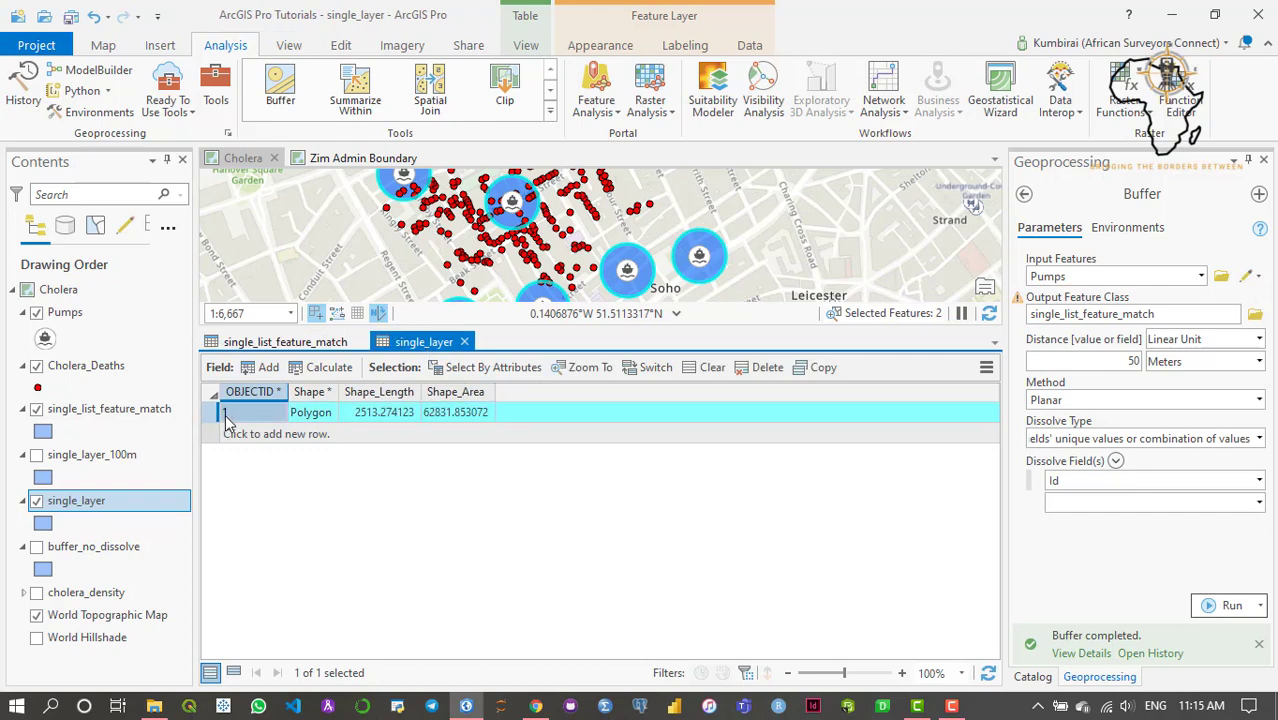
click(296, 344)
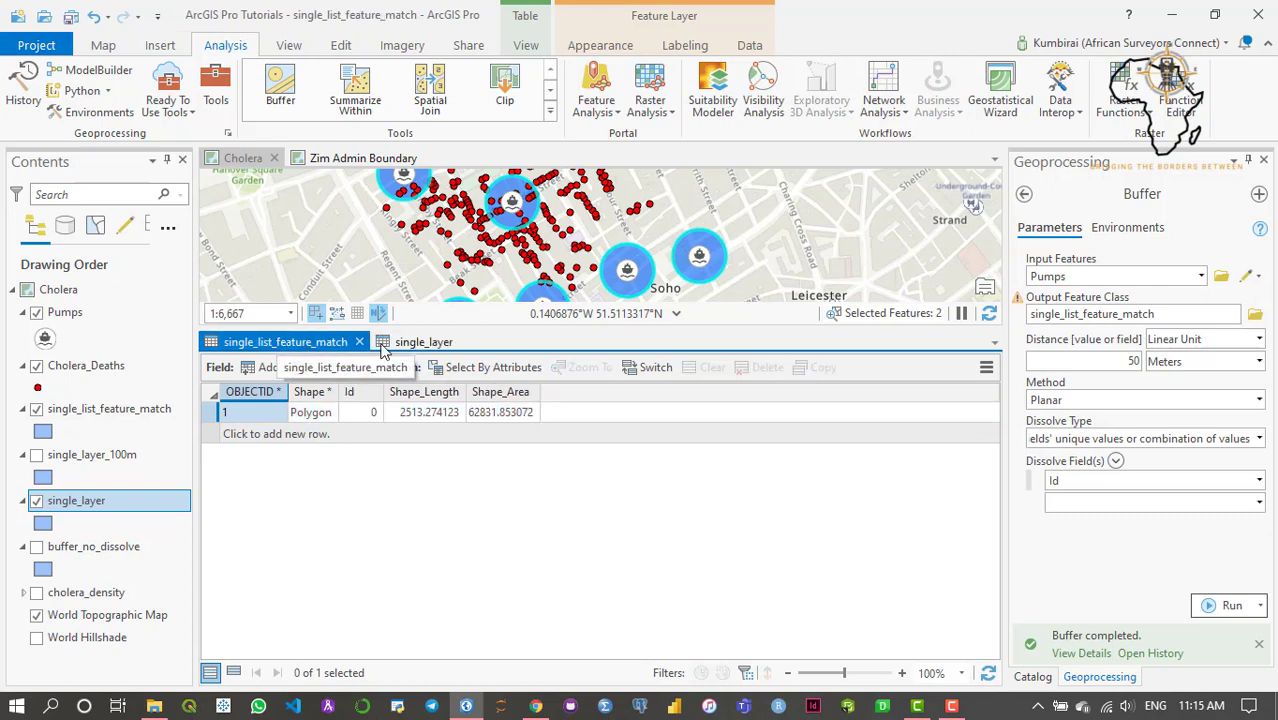
click(418, 343)
click(262, 345)
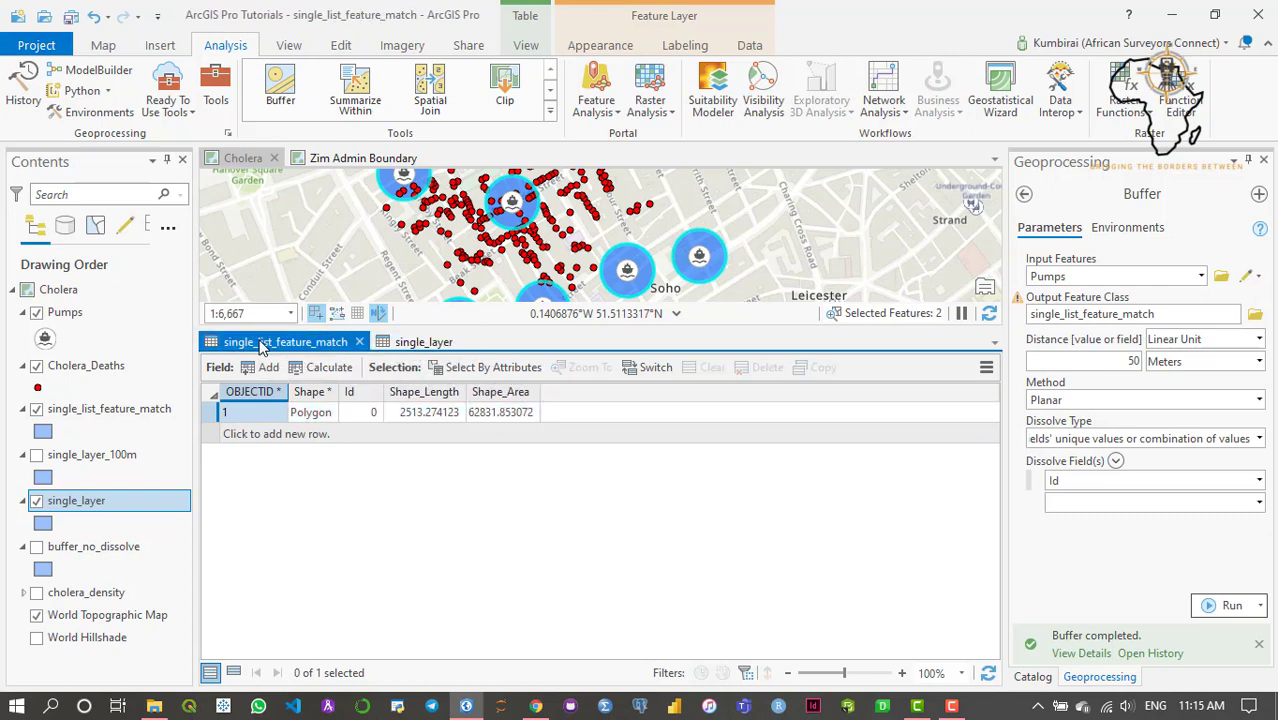
click(418, 343)
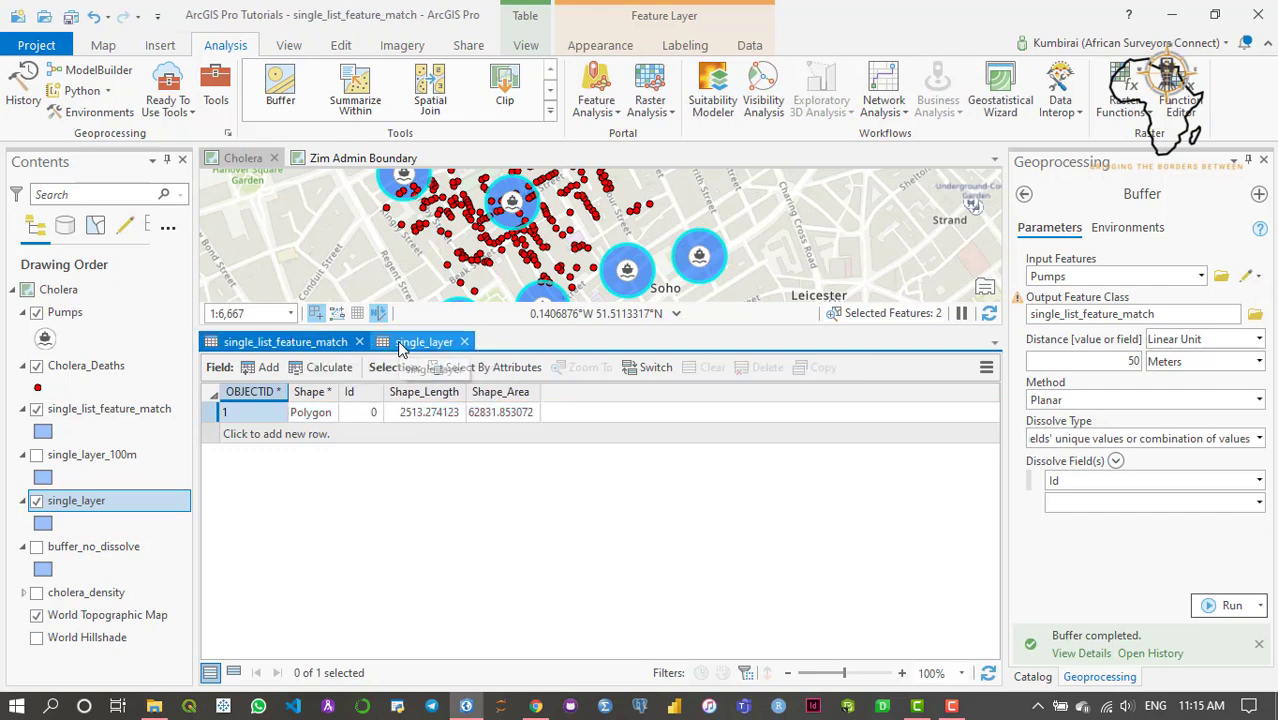
click(360, 343)
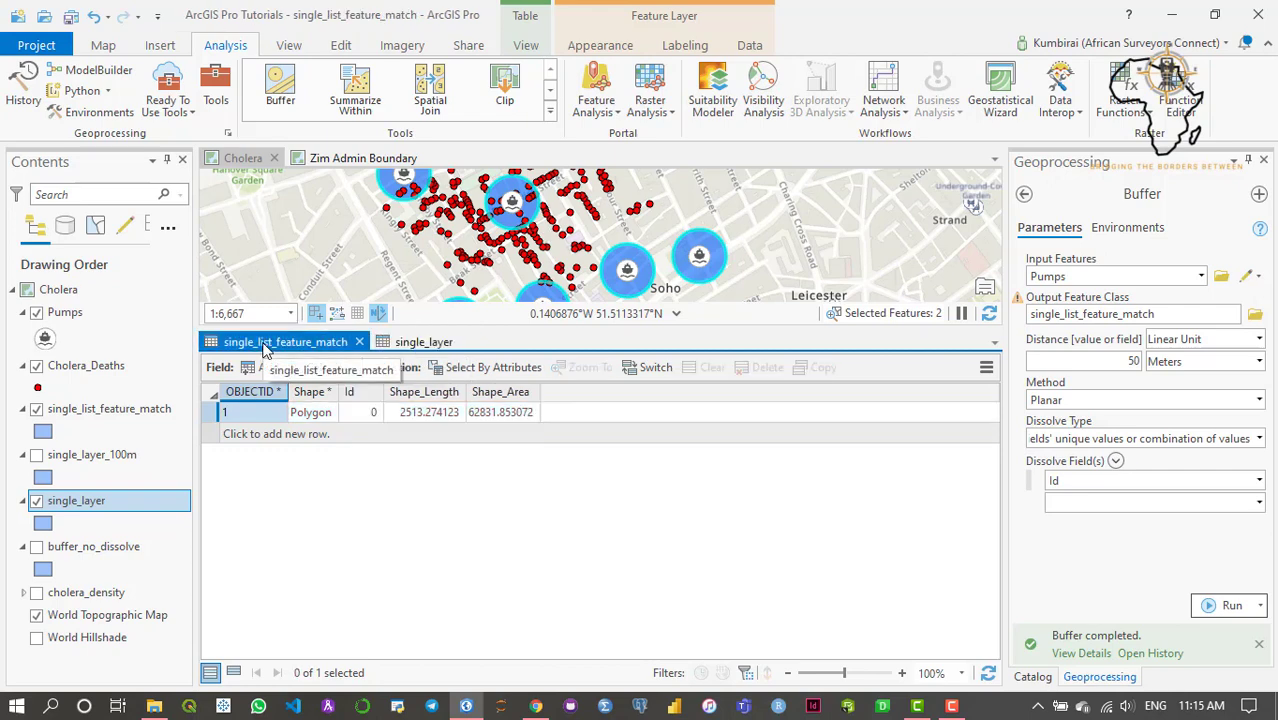
click(412, 346)
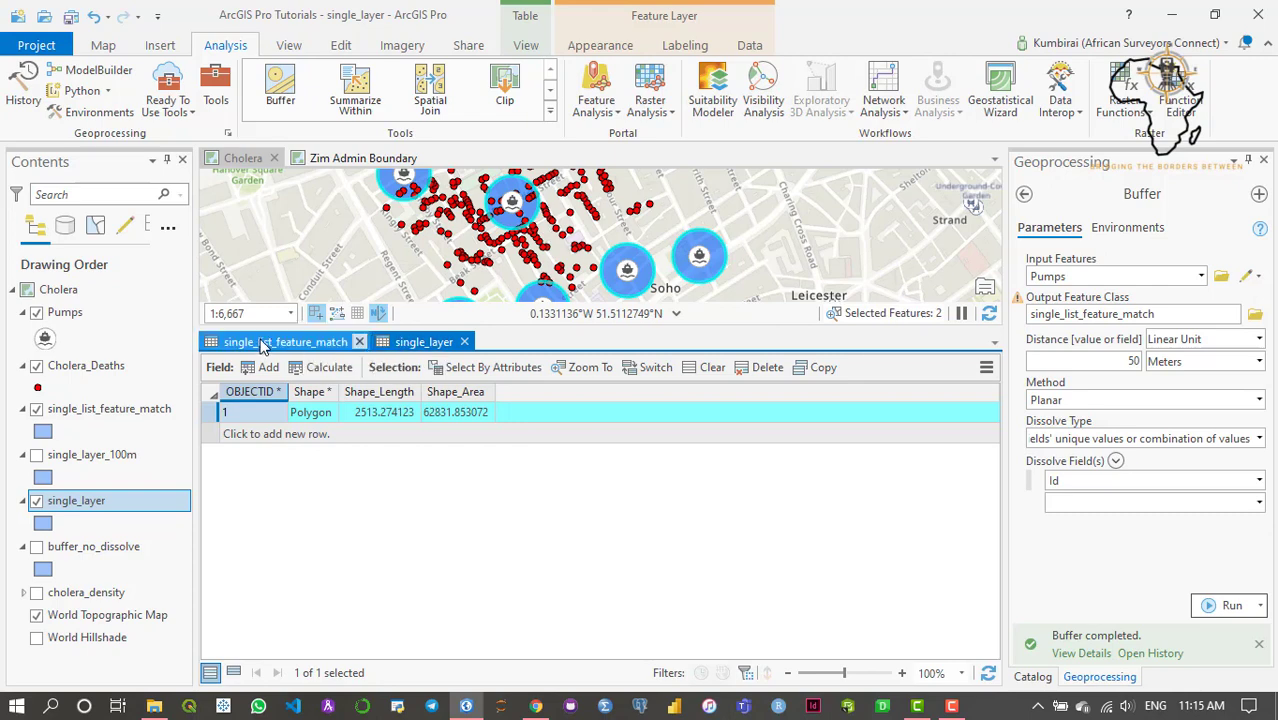
click(994, 346)
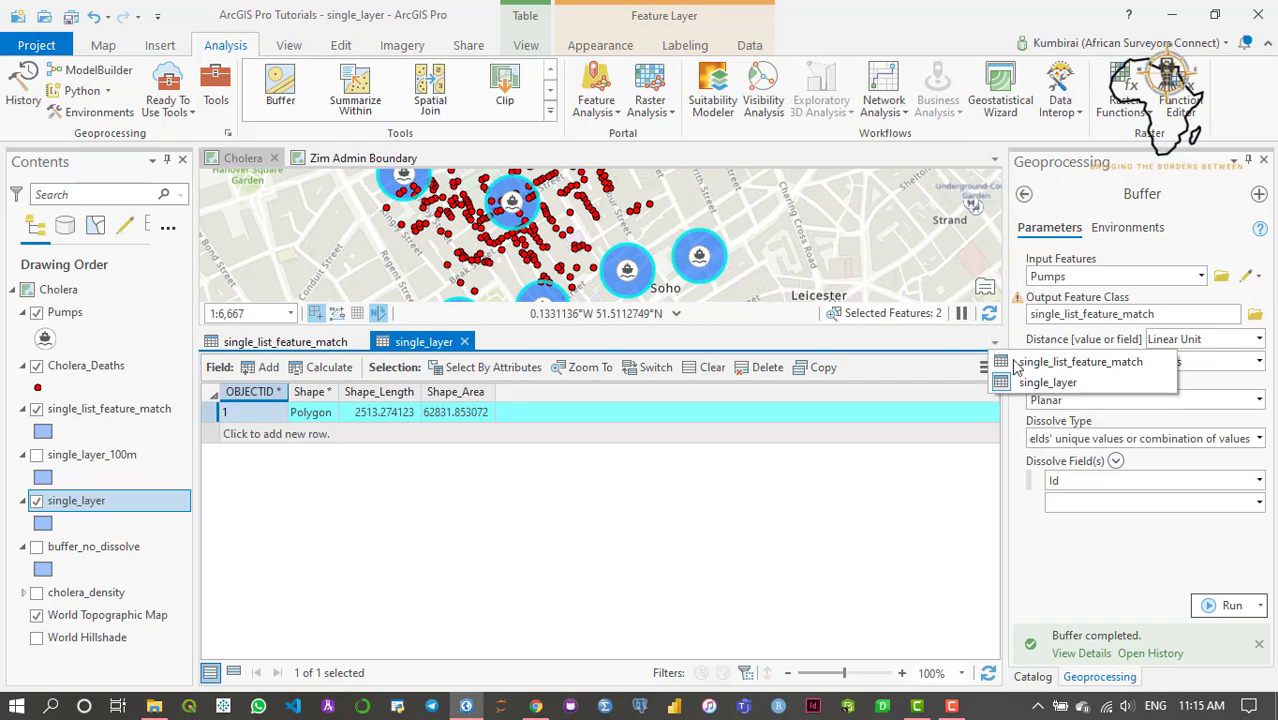
click(634, 344)
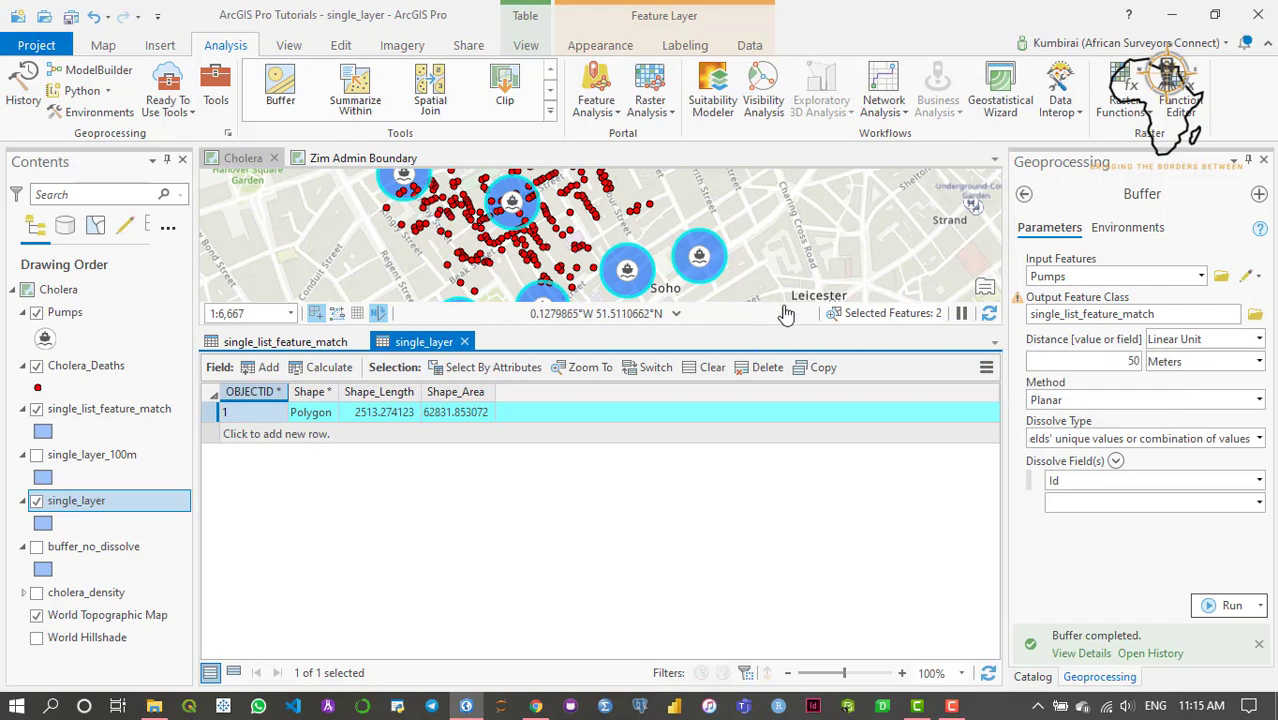
click(952, 706)
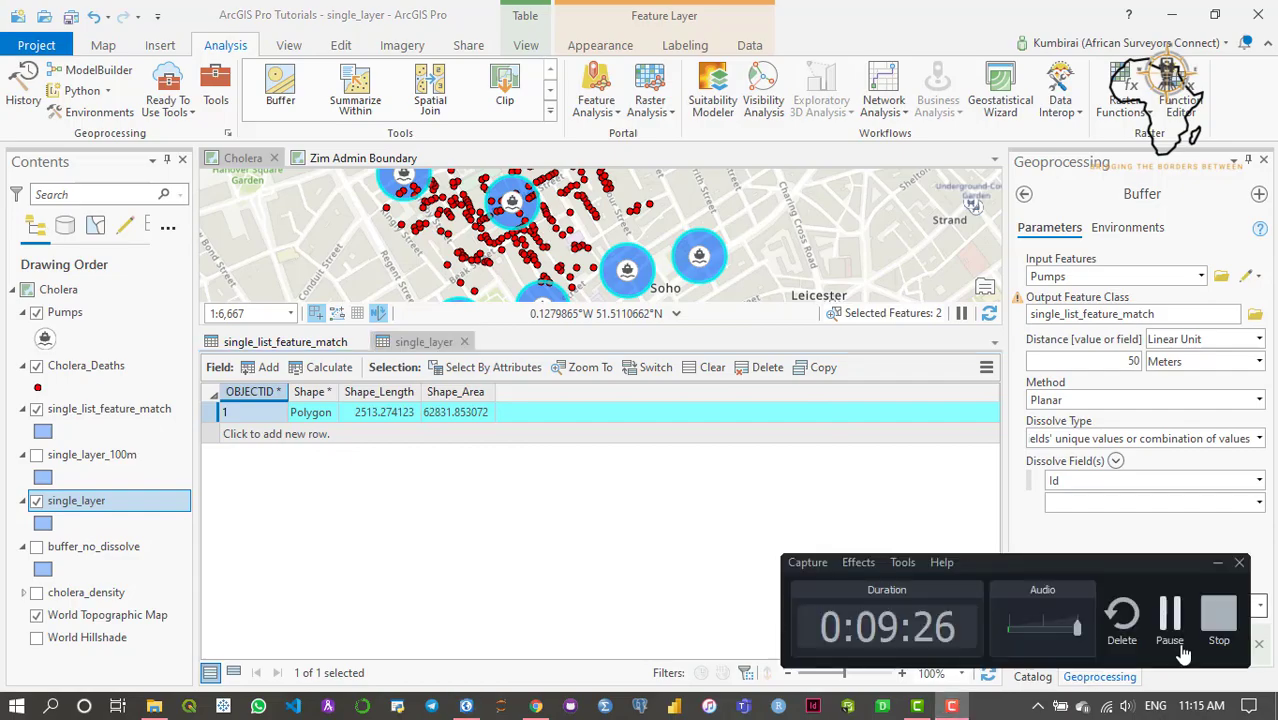